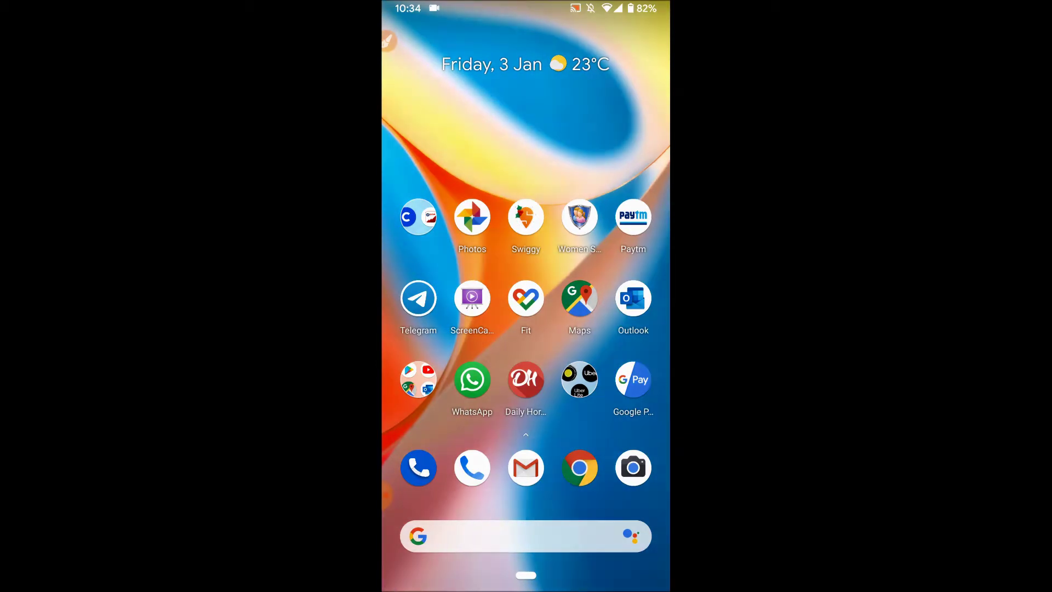
# Open the app folder on the Android home screen.
pyautogui.click(418, 379)
# Launch Google Play from the home-screen app folder.
pyautogui.click(425, 284)
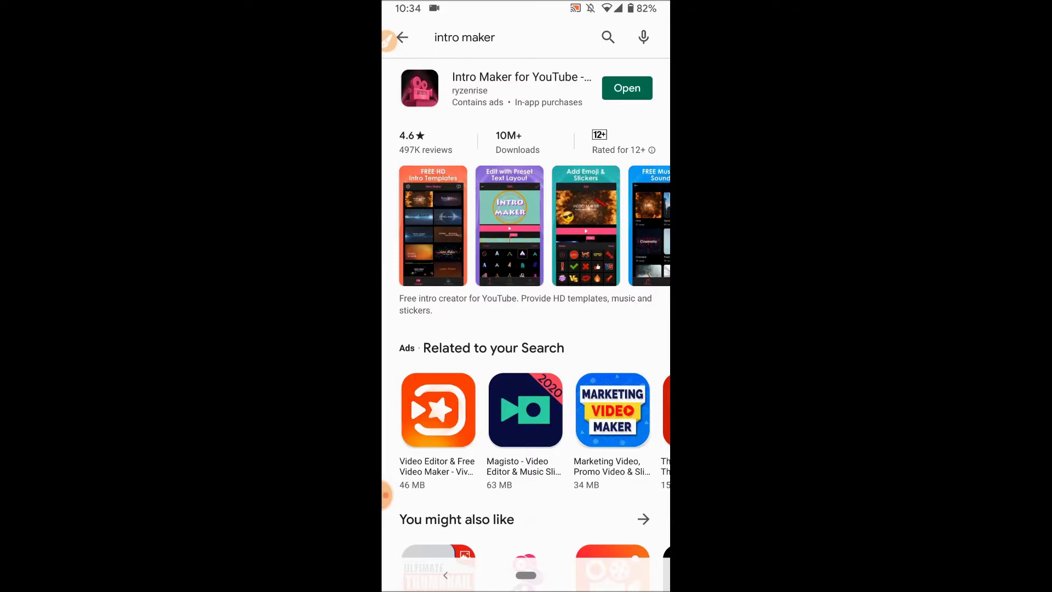
# Launch the installed Intro Maker app and browse the Template tab's category rows.
pyautogui.click(627, 87)
pyautogui.scroll(-1, 526, 274)
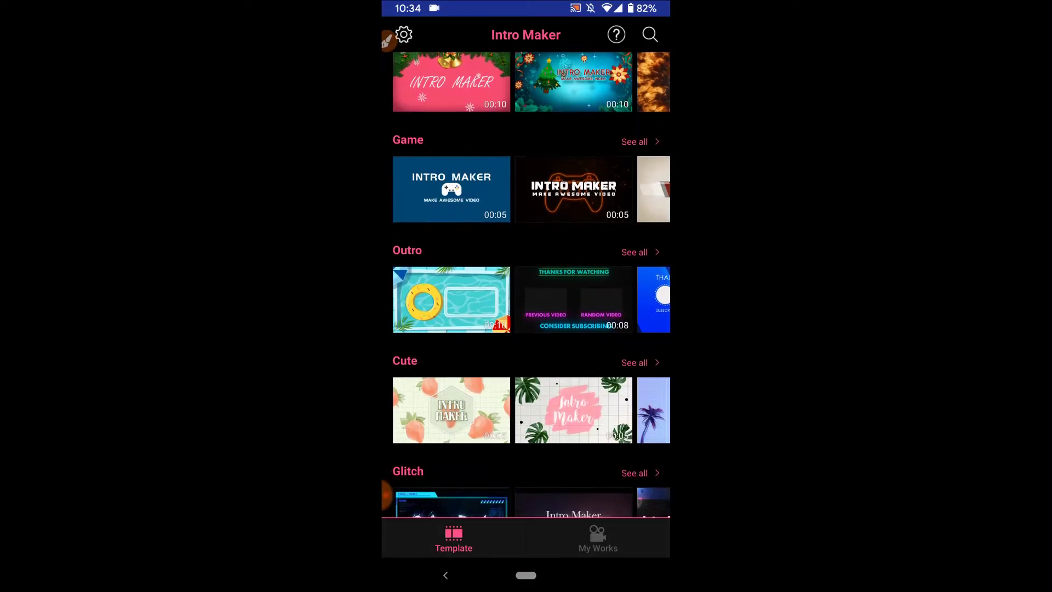
pyautogui.scroll(2, 526, 285)
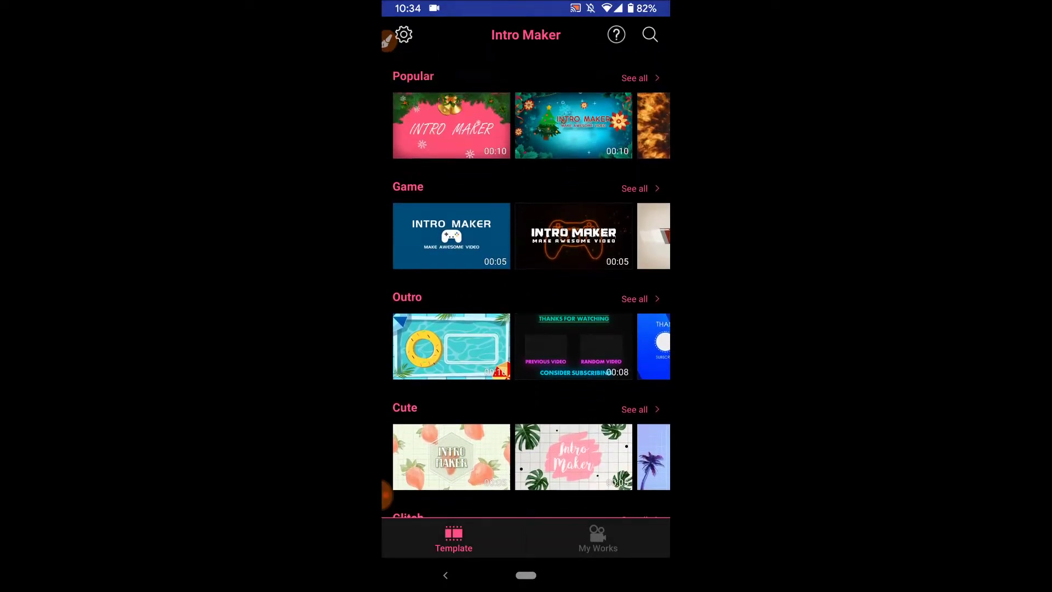
pyautogui.scroll(-1, 532, 285)
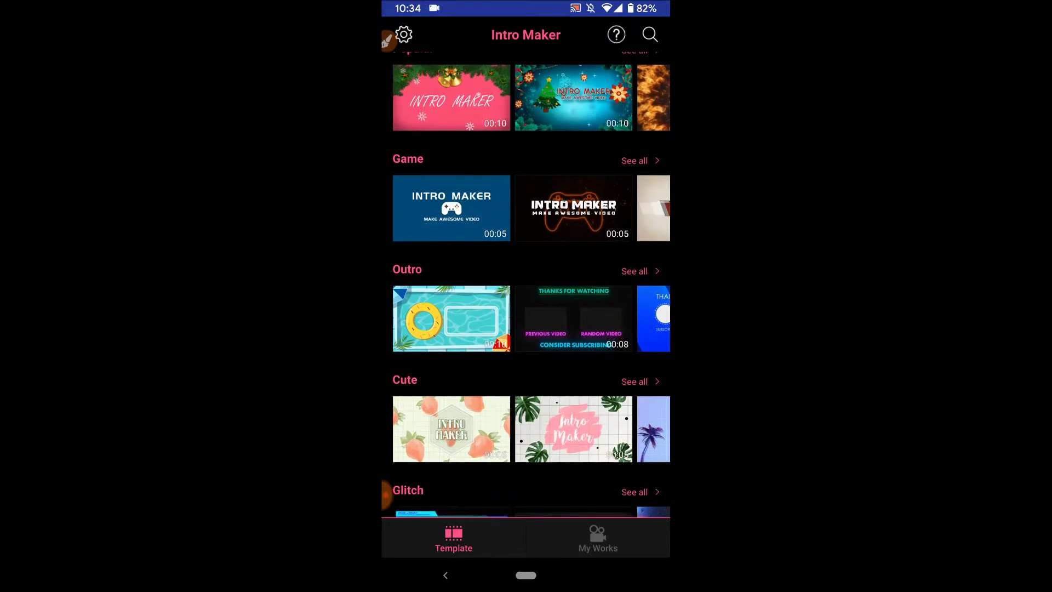
pyautogui.scroll(1, 531, 285)
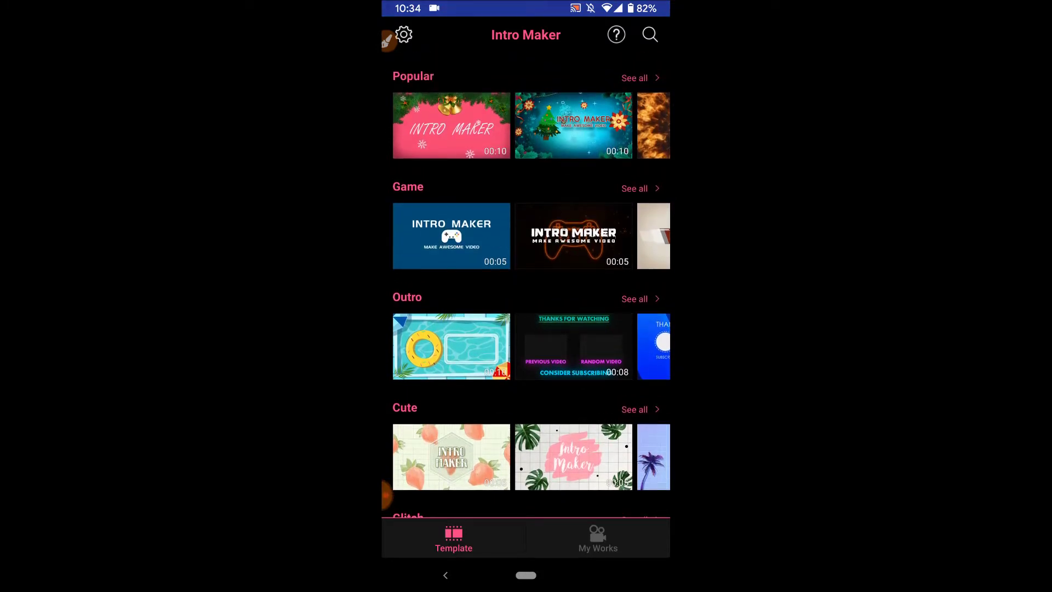
pyautogui.scroll(-1, 531, 285)
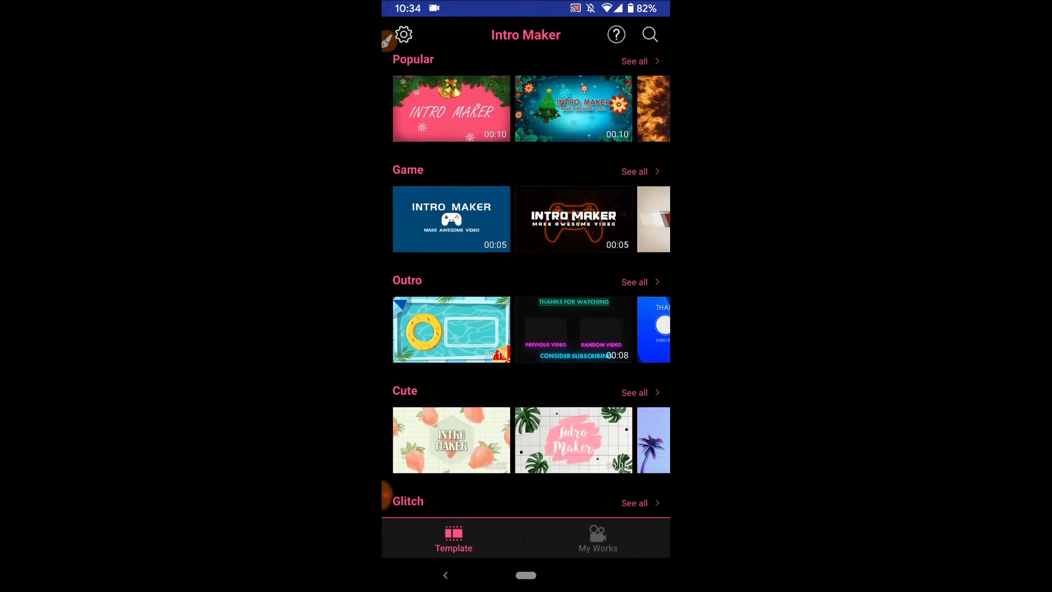
pyautogui.scroll(-1, 526, 285)
pyautogui.scroll(1, 531, 285)
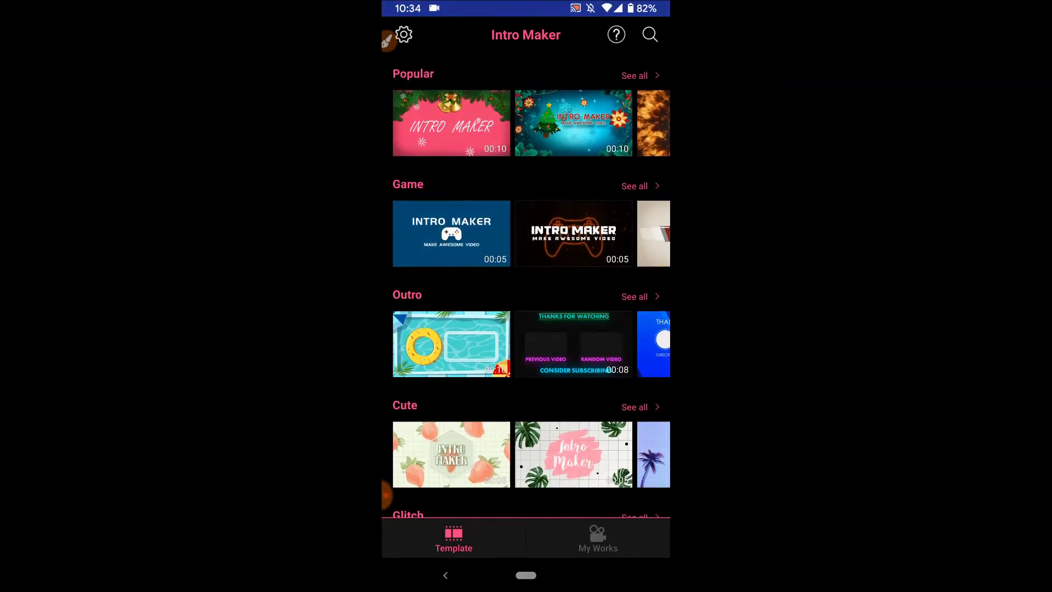
pyautogui.scroll(-1, 531, 291)
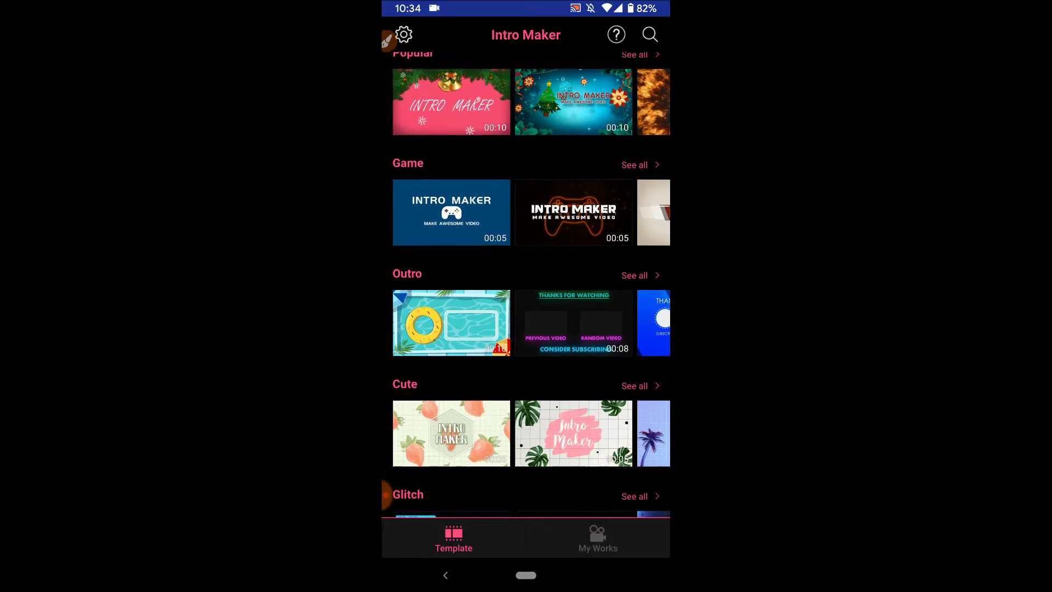
pyautogui.scroll(1, 532, 290)
pyautogui.scroll(-3, 531, 285)
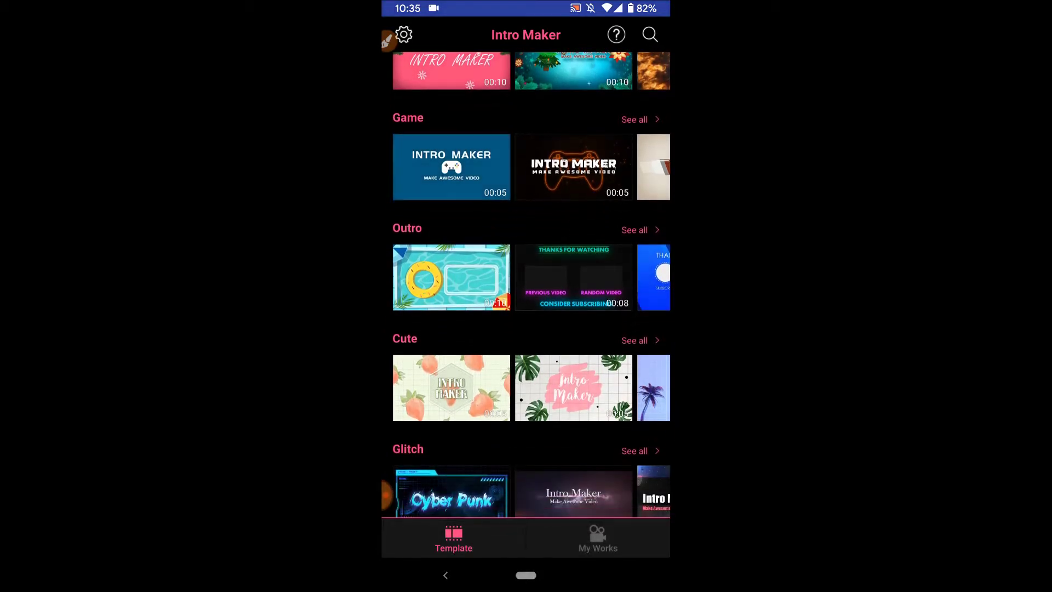
pyautogui.scroll(3, 531, 285)
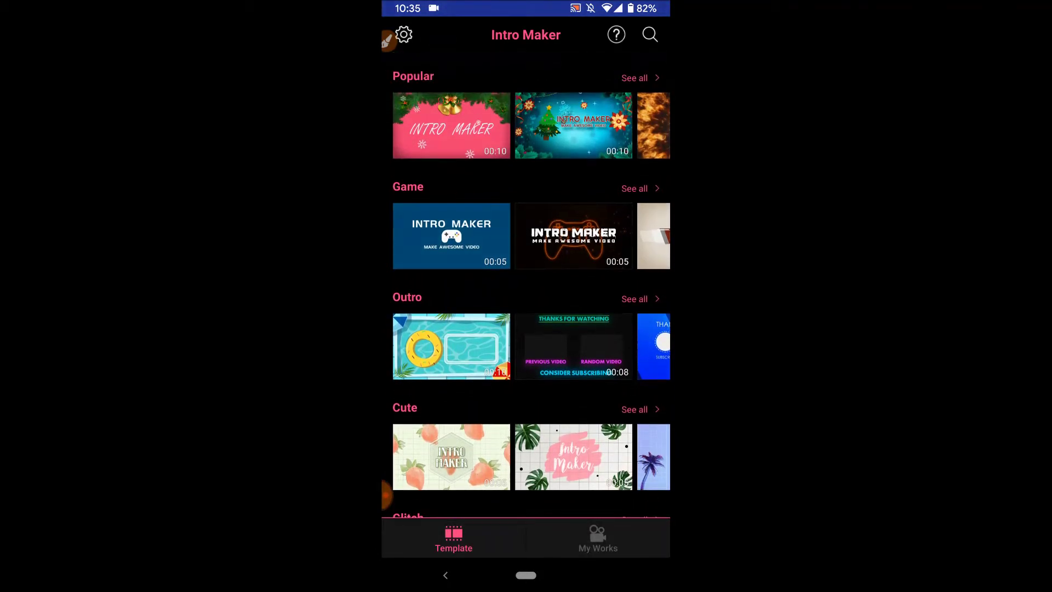
# Scroll down to the Cool and Simple collections and preview the painted INTRO MAKER template.
pyautogui.scroll(-1, 526, 285)
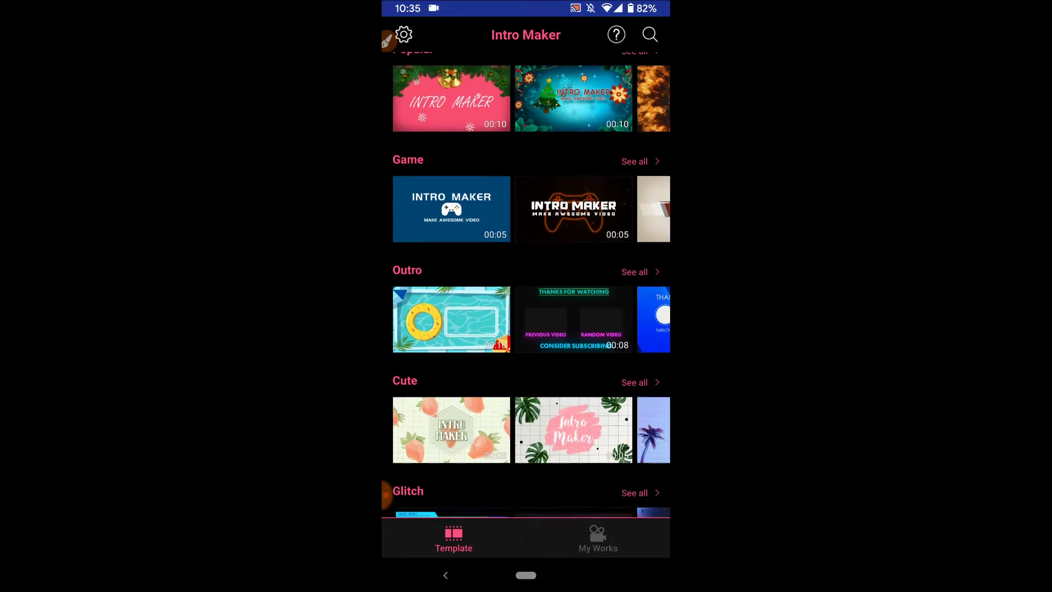
pyautogui.scroll(-4, 526, 285)
pyautogui.scroll(-6, 526, 284)
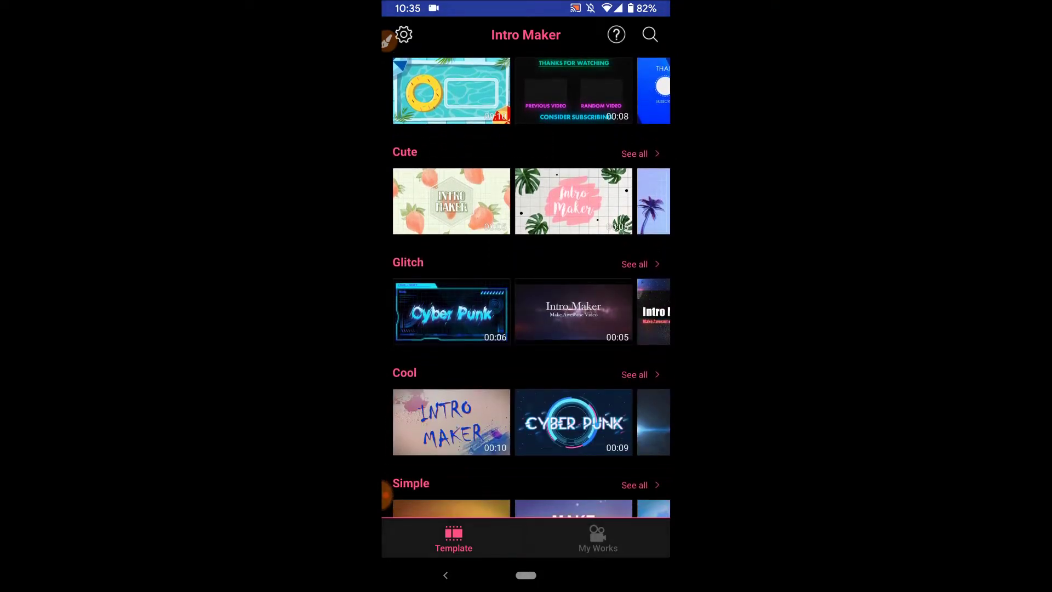
pyautogui.scroll(10, 525, 285)
pyautogui.scroll(-12, 526, 284)
pyautogui.scroll(-2, 526, 285)
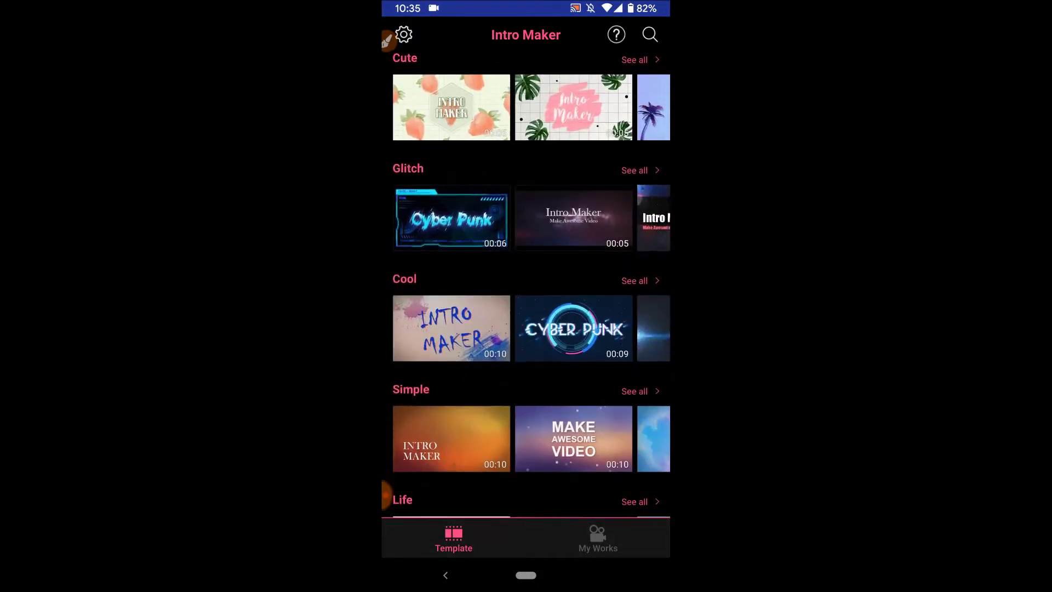
pyautogui.scroll(12, 526, 285)
pyautogui.scroll(2, 526, 285)
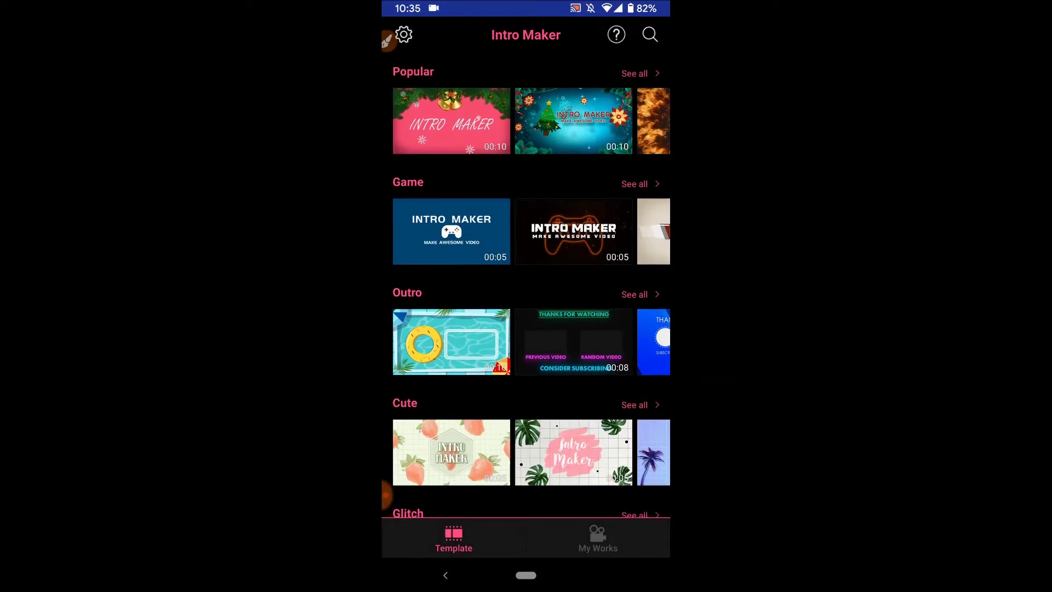
pyautogui.scroll(-2, 532, 285)
pyautogui.scroll(2, 532, 284)
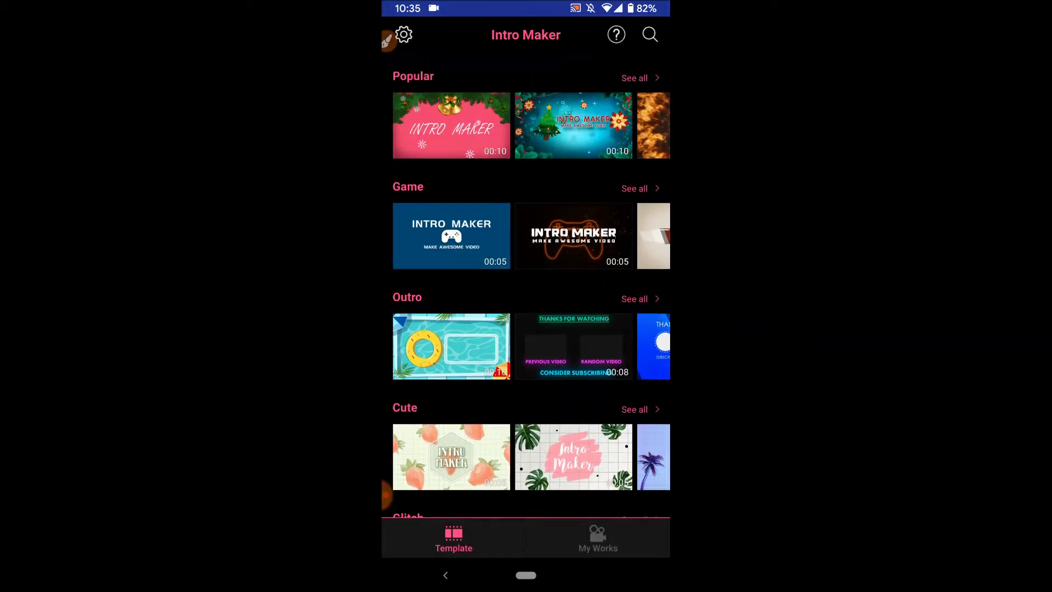
pyautogui.scroll(-3, 531, 289)
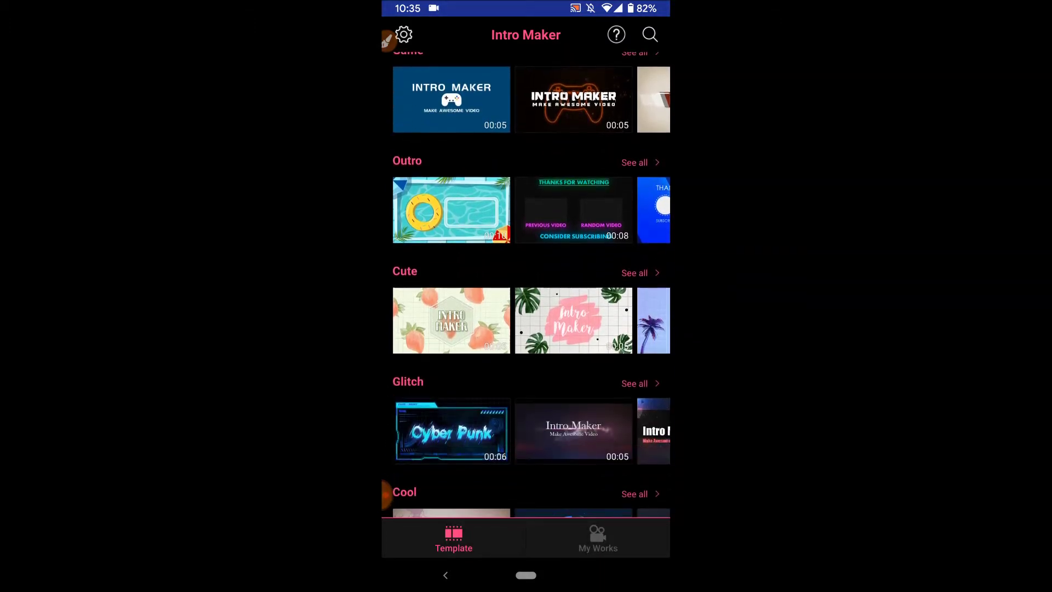
pyautogui.scroll(-5, 531, 290)
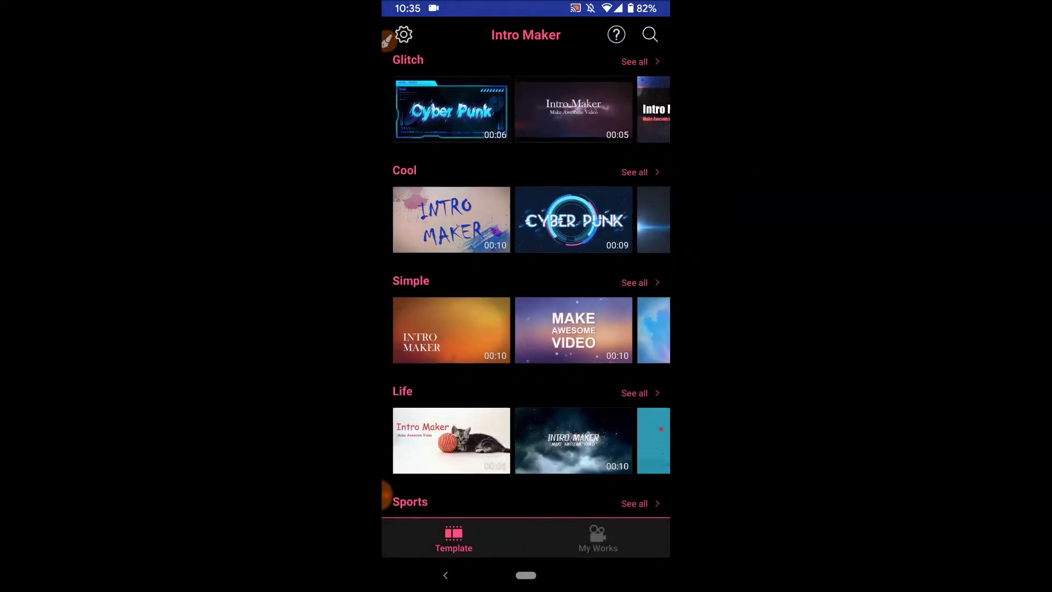
pyautogui.click(451, 220)
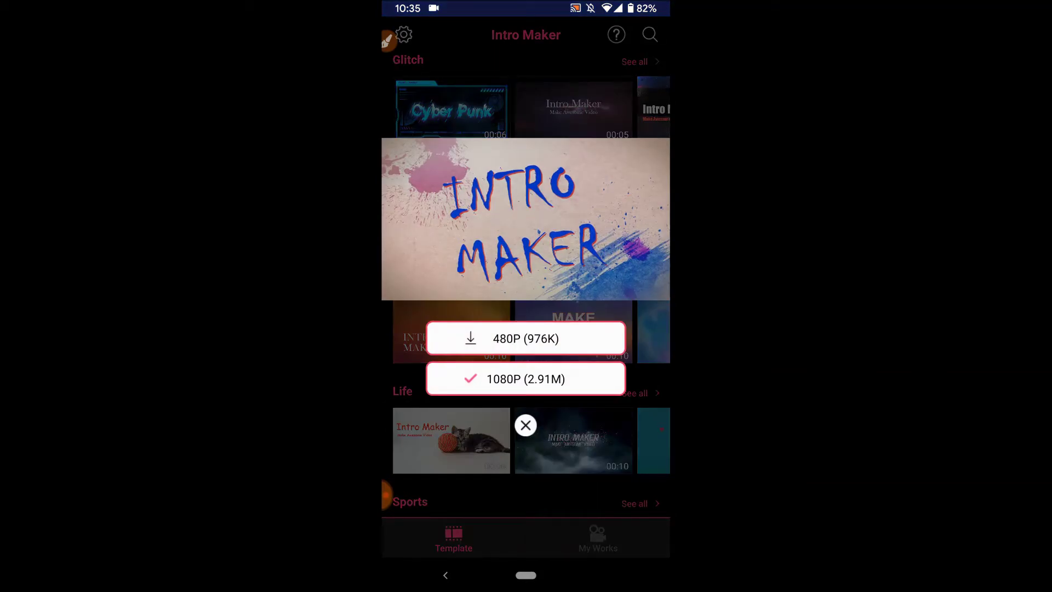
# Start editing the template in 1080P and scrub the timeline back to the subtitle section.
pyautogui.click(526, 379)
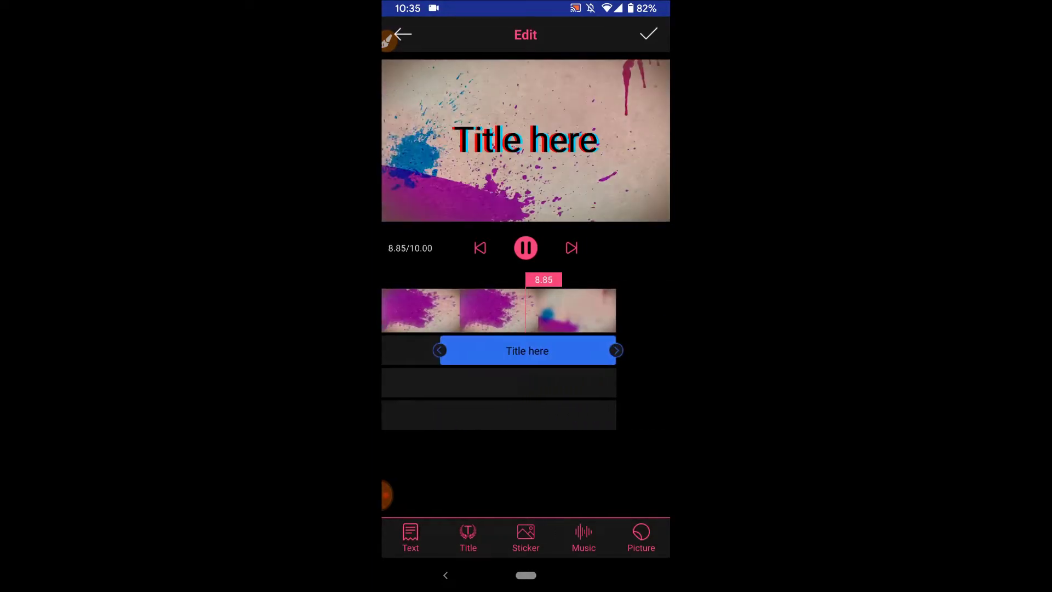
pyautogui.moveTo(438, 310); pyautogui.dragTo(631, 310)
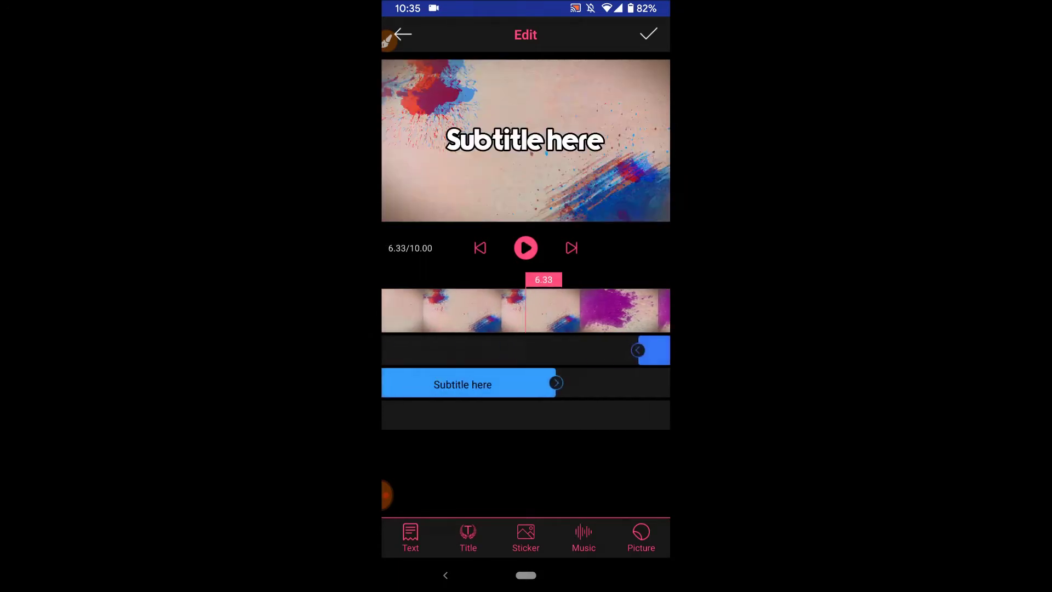
pyautogui.moveTo(438, 310); pyautogui.dragTo(625, 311)
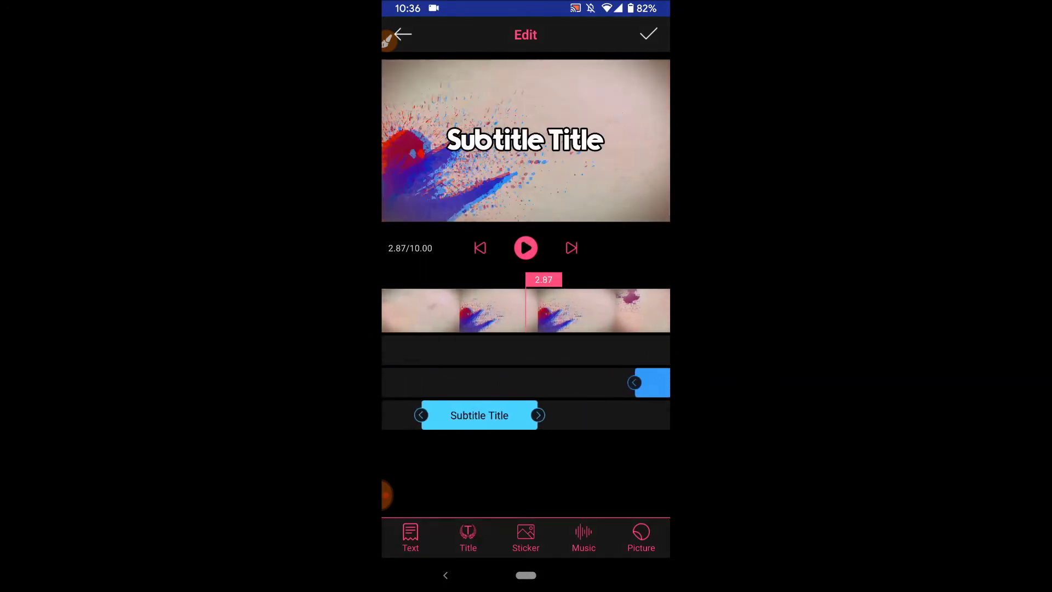
pyautogui.moveTo(465, 310); pyautogui.dragTo(557, 310)
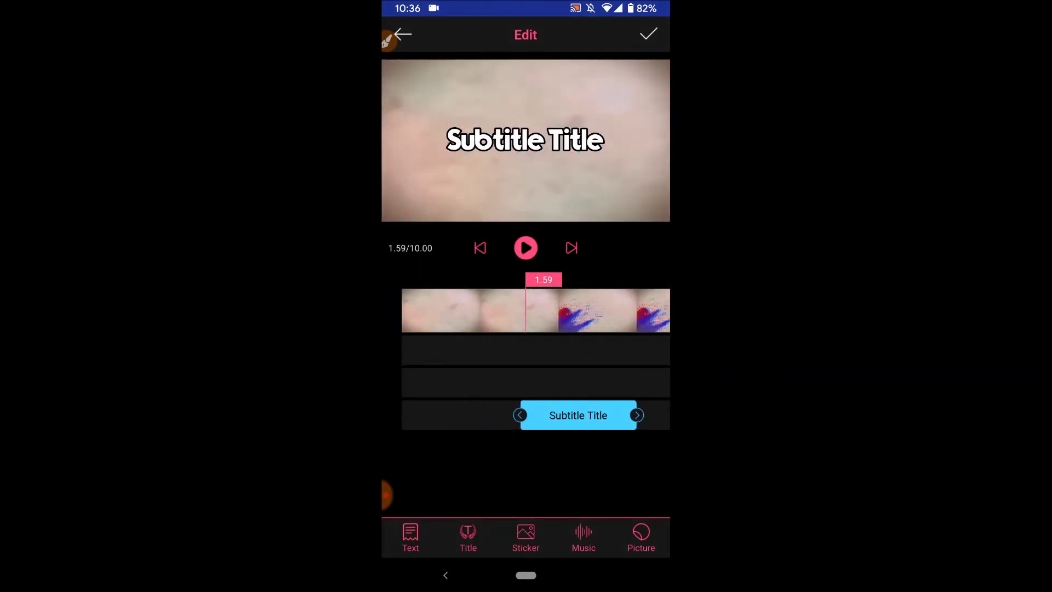
# Preview the 'Subtitle here' and 'Subtitle Title' clips, then make 'Subtitle Title' start earlier.
pyautogui.moveTo(603, 311); pyautogui.dragTo(536, 310)
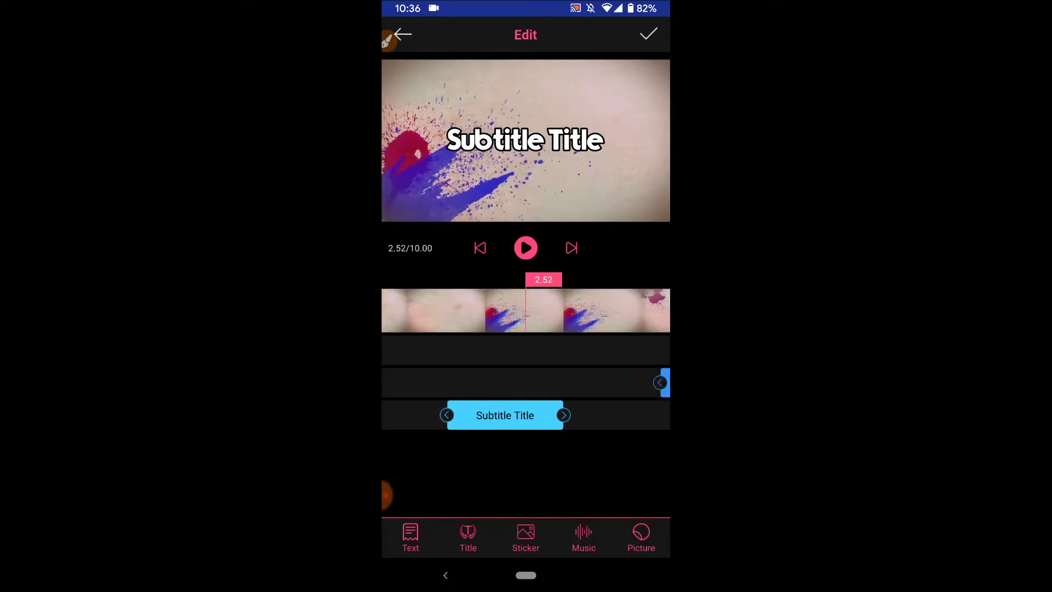
pyautogui.moveTo(630, 310); pyautogui.dragTo(400, 310)
pyautogui.moveTo(630, 310)
pyautogui.mouseDown()
pyautogui.moveTo(394, 310)
pyautogui.moveTo(658, 310)
pyautogui.moveTo(417, 310)
pyautogui.moveTo(536, 310)
pyautogui.moveTo(433, 310)
pyautogui.mouseUp()
pyautogui.moveTo(564, 310)
pyautogui.mouseDown()
pyautogui.moveTo(438, 310)
pyautogui.moveTo(545, 310)
pyautogui.mouseUp()
pyautogui.moveTo(438, 310)
pyautogui.mouseDown()
pyautogui.moveTo(548, 310)
pyautogui.moveTo(534, 310)
pyautogui.mouseUp()
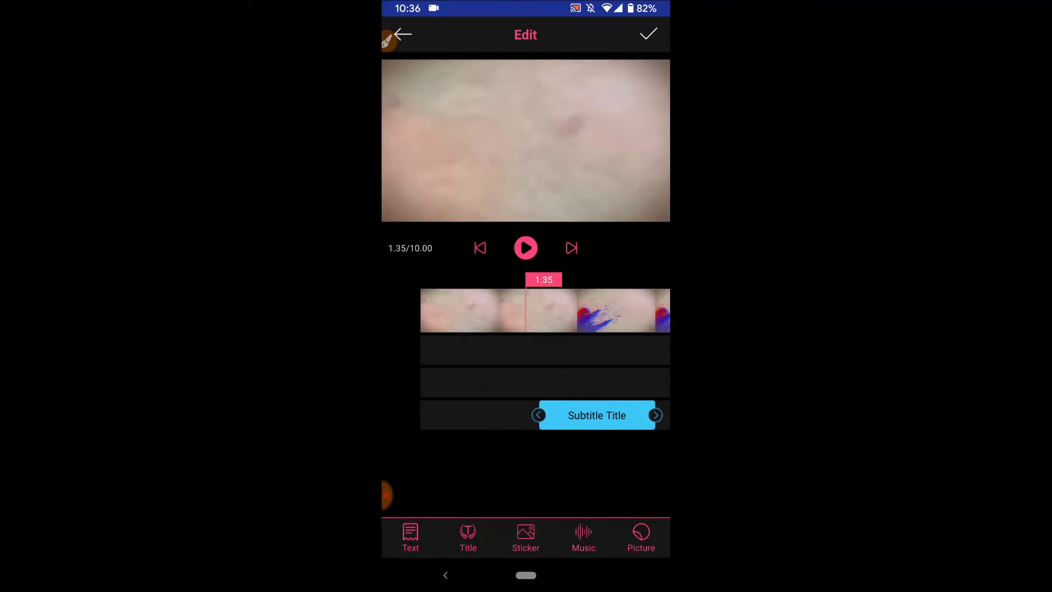
pyautogui.moveTo(538, 414)
pyautogui.mouseDown()
pyautogui.moveTo(463, 414)
pyautogui.moveTo(525, 414)
pyautogui.mouseUp()
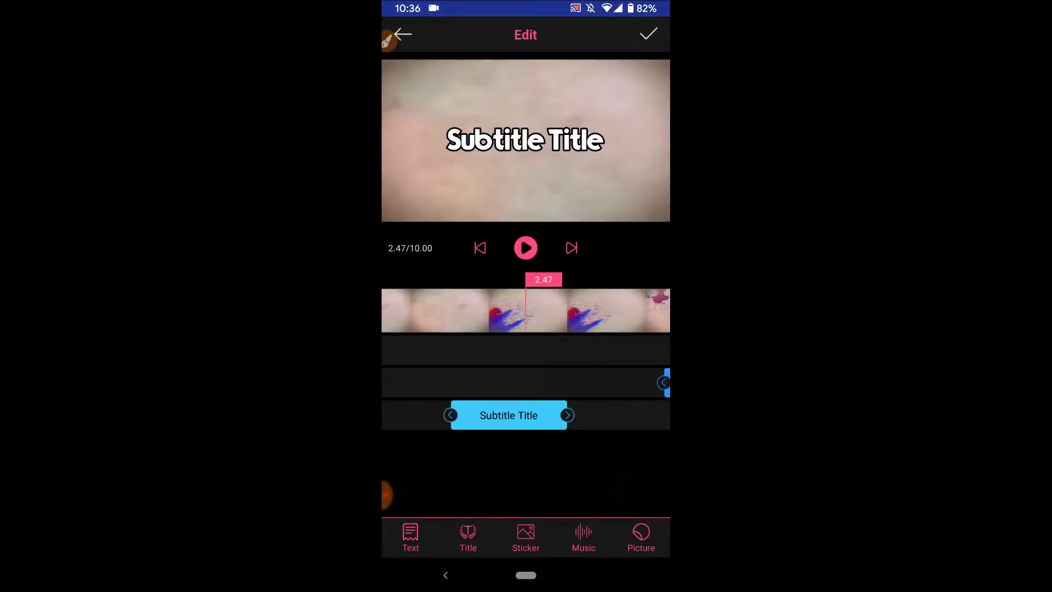
# Change the 'Subtitle Title' text to 'App Review' and confirm it.
pyautogui.click(508, 414)
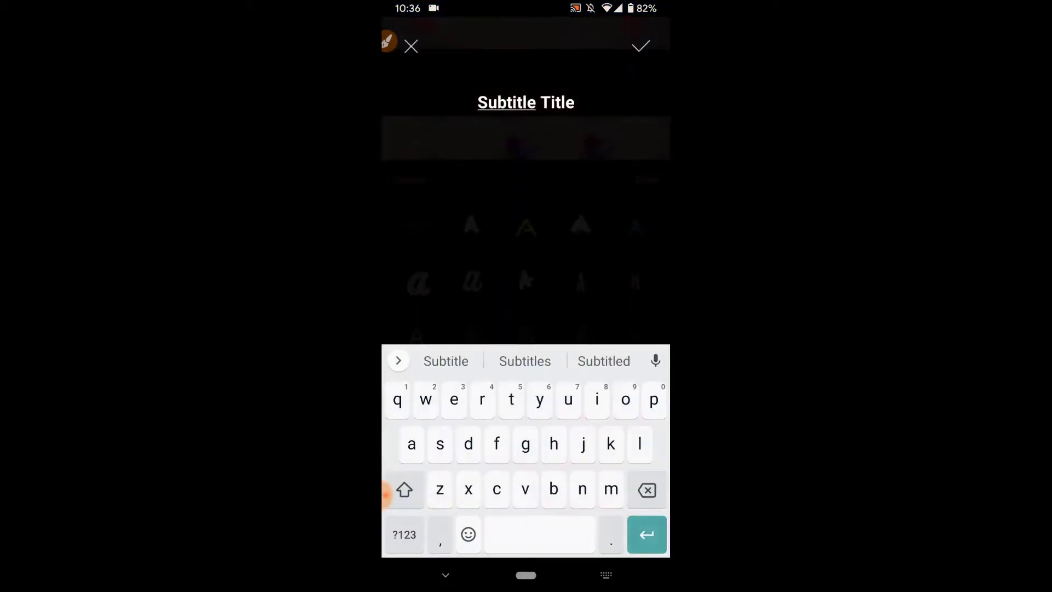
pyautogui.click(573, 118)
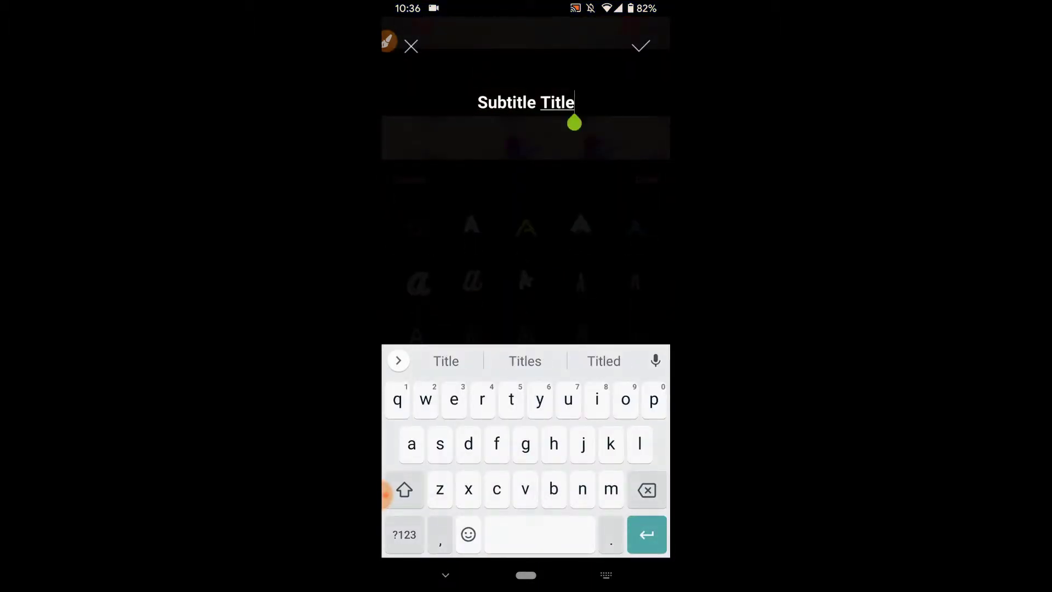
pyautogui.press('BackSpace')
pyautogui.press('BackSpace')
pyautogui.press('BackSpace')
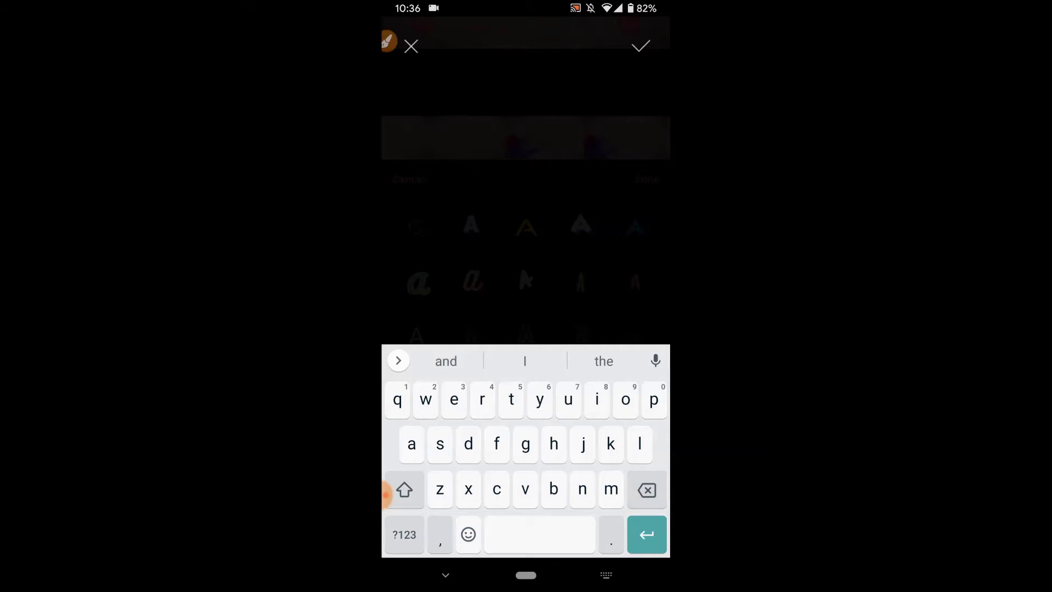
pyautogui.write('app')
pyautogui.click(604, 360)
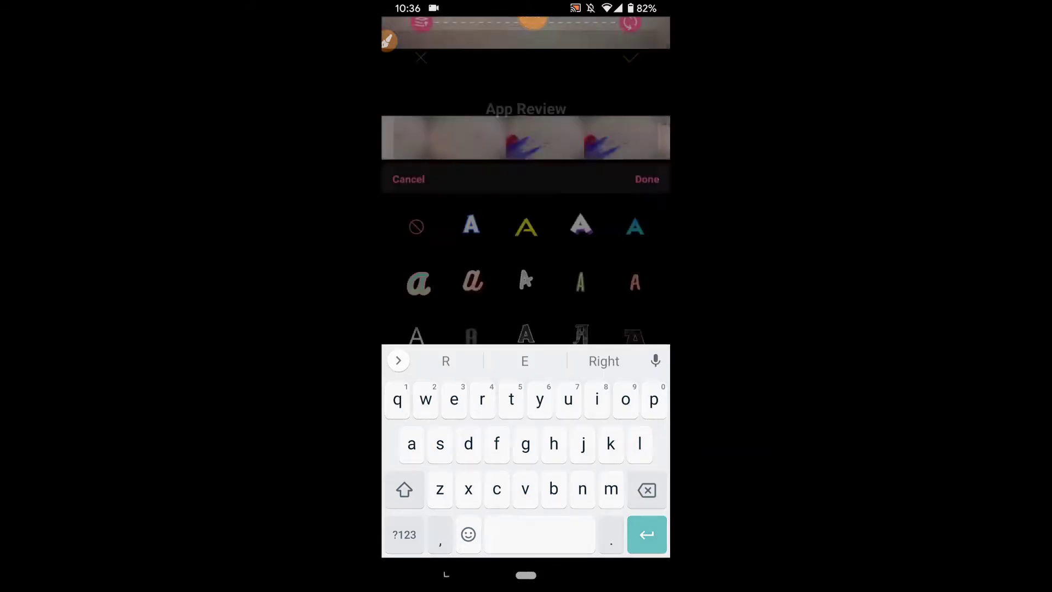
pyautogui.click(646, 535)
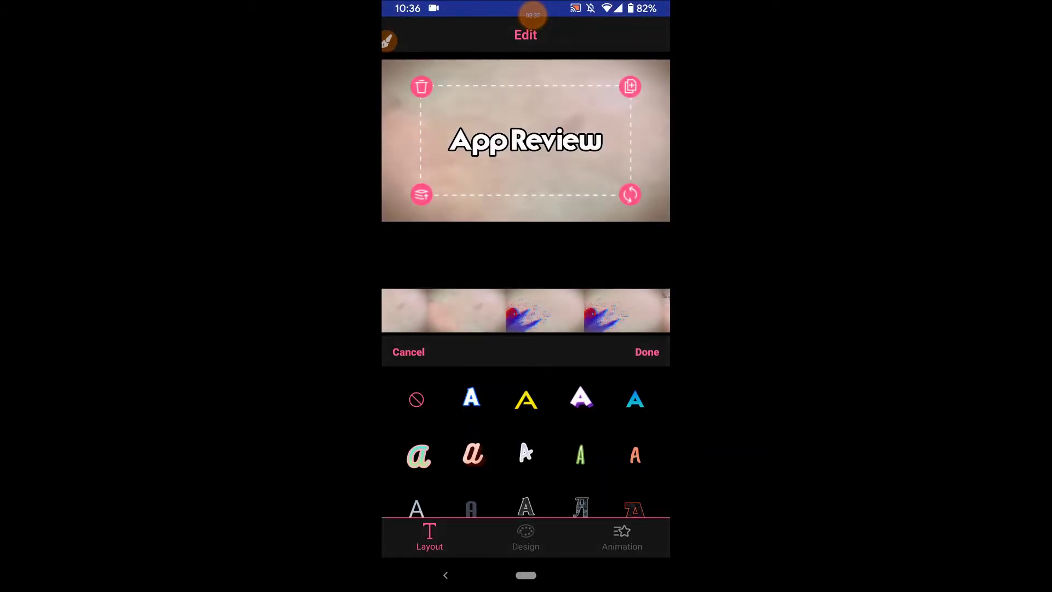
# Adjust the App Review title layer on the canvas with a series of drags.
pyautogui.click(388, 40)
pyautogui.moveTo(429, 57); pyautogui.dragTo(439, 133)
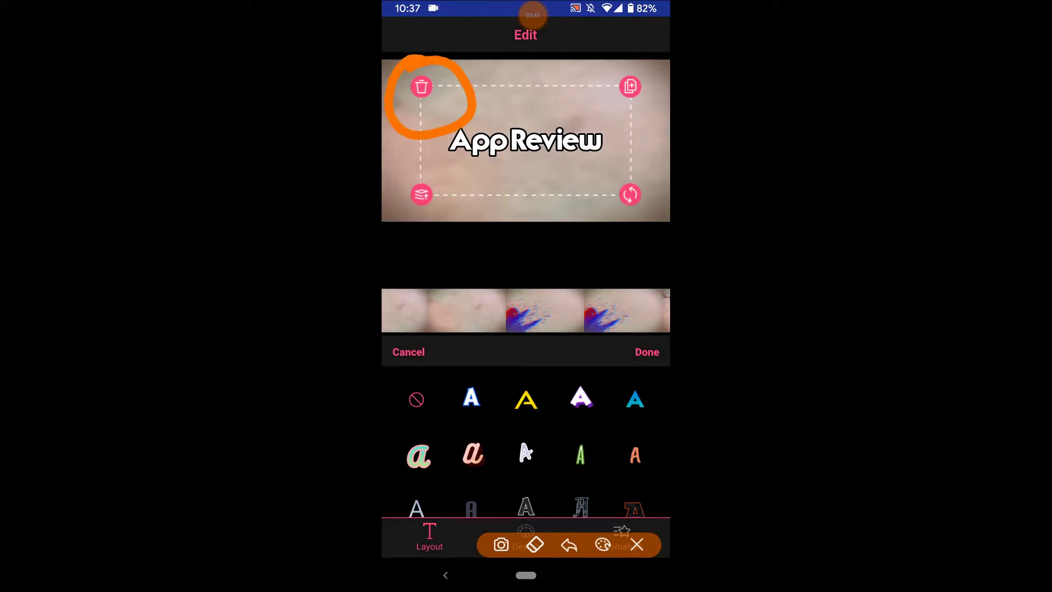
pyautogui.moveTo(426, 166); pyautogui.dragTo(442, 175)
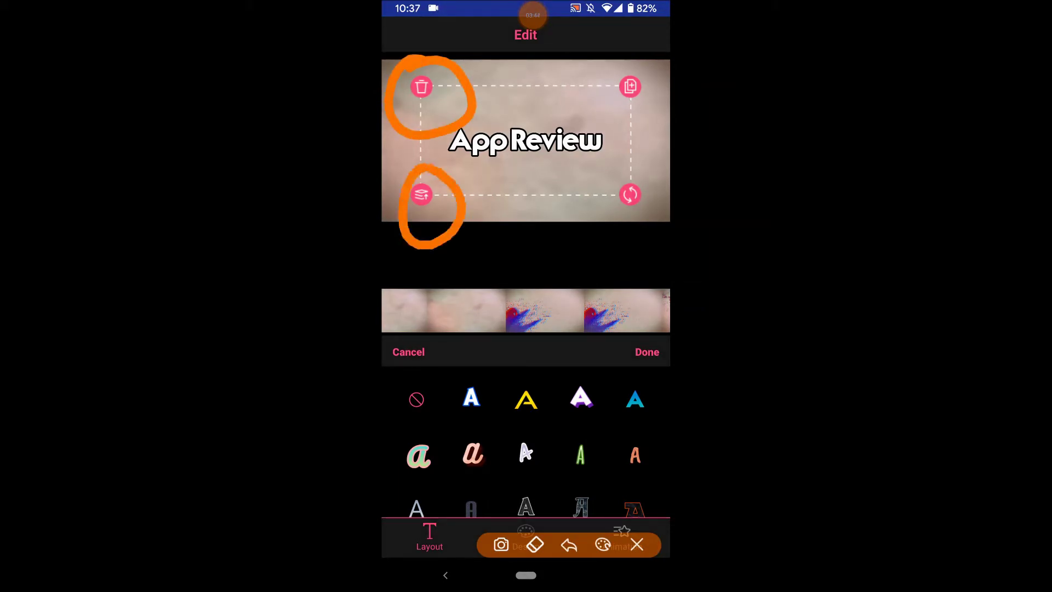
pyautogui.moveTo(649, 164); pyautogui.dragTo(661, 222)
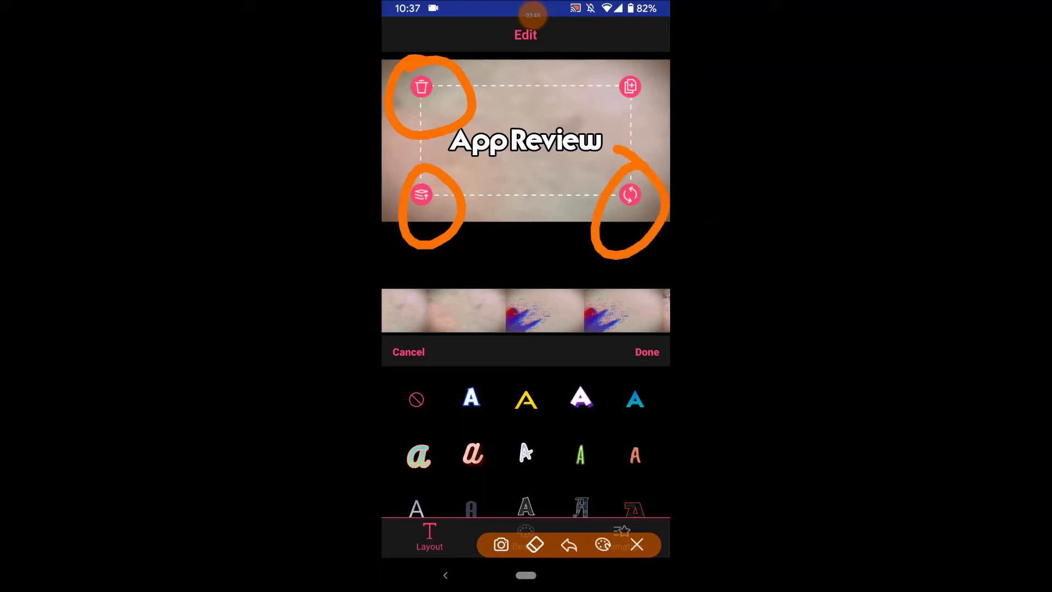
pyautogui.moveTo(638, 53); pyautogui.dragTo(664, 88)
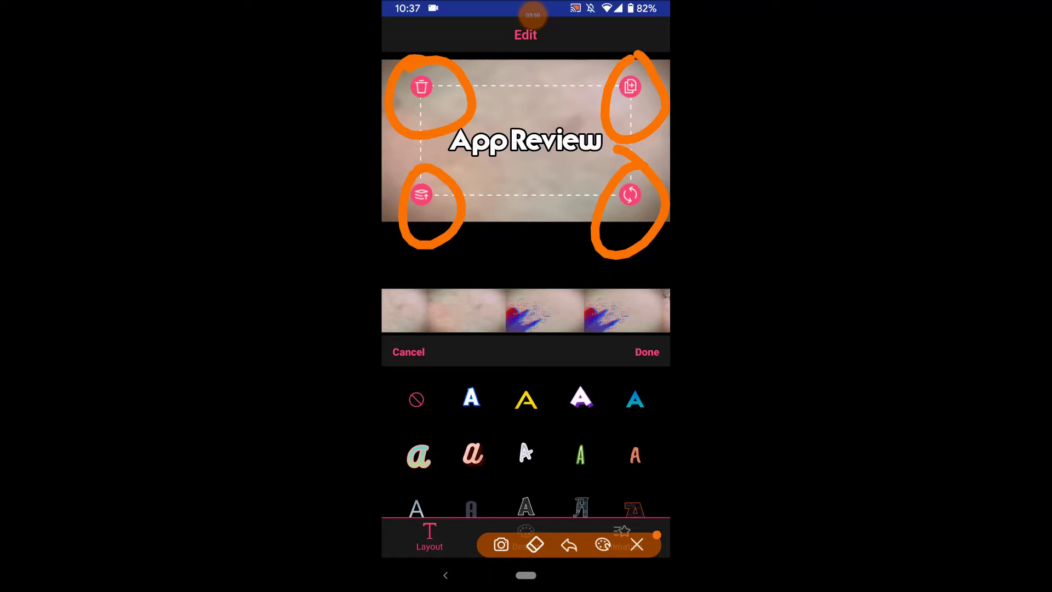
pyautogui.click(637, 544)
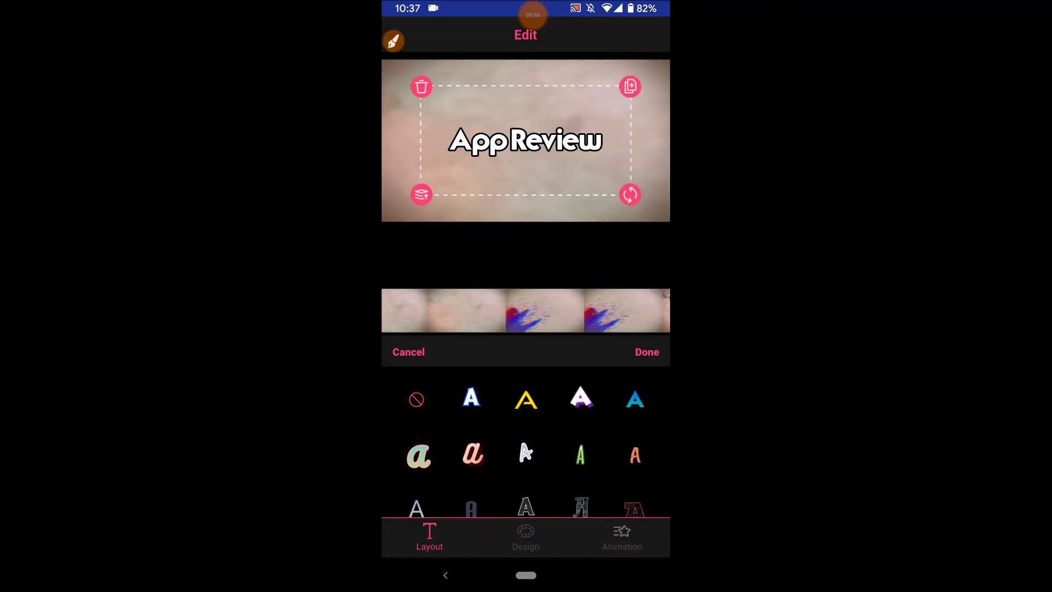
# Try several lettering styles and apply the red serif style to the App Review title.
pyautogui.scroll(-2, 526, 455)
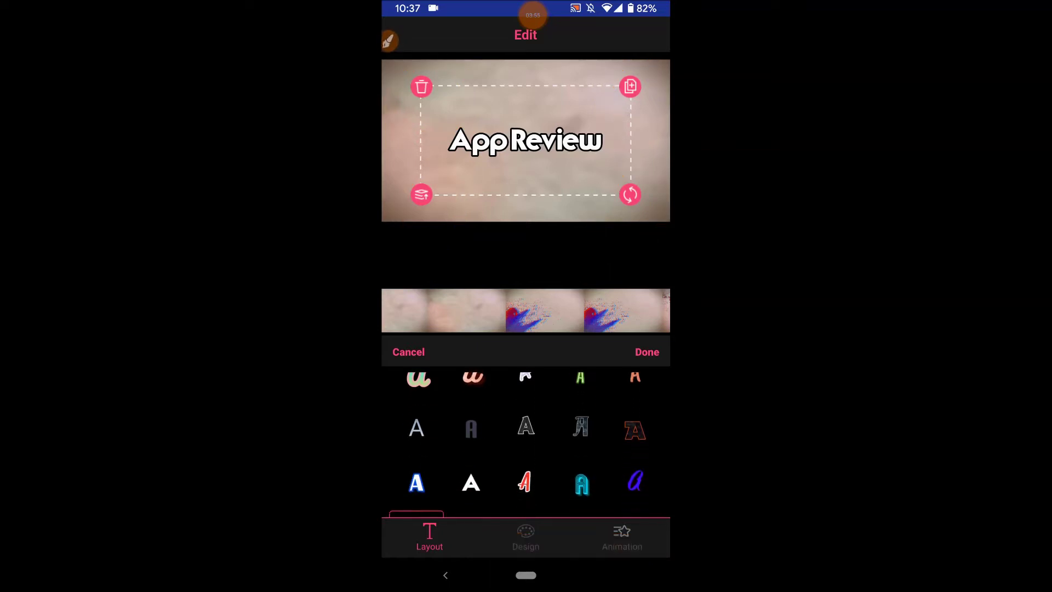
pyautogui.scroll(2, 526, 455)
pyautogui.click(472, 398)
pyautogui.click(471, 454)
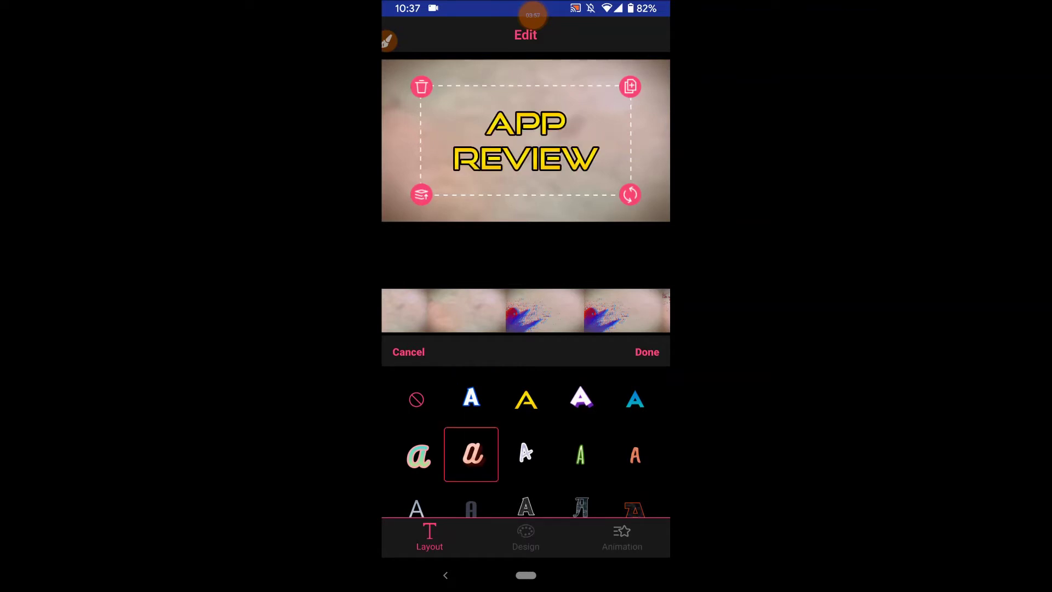
pyautogui.click(526, 454)
pyautogui.click(580, 454)
pyautogui.click(526, 399)
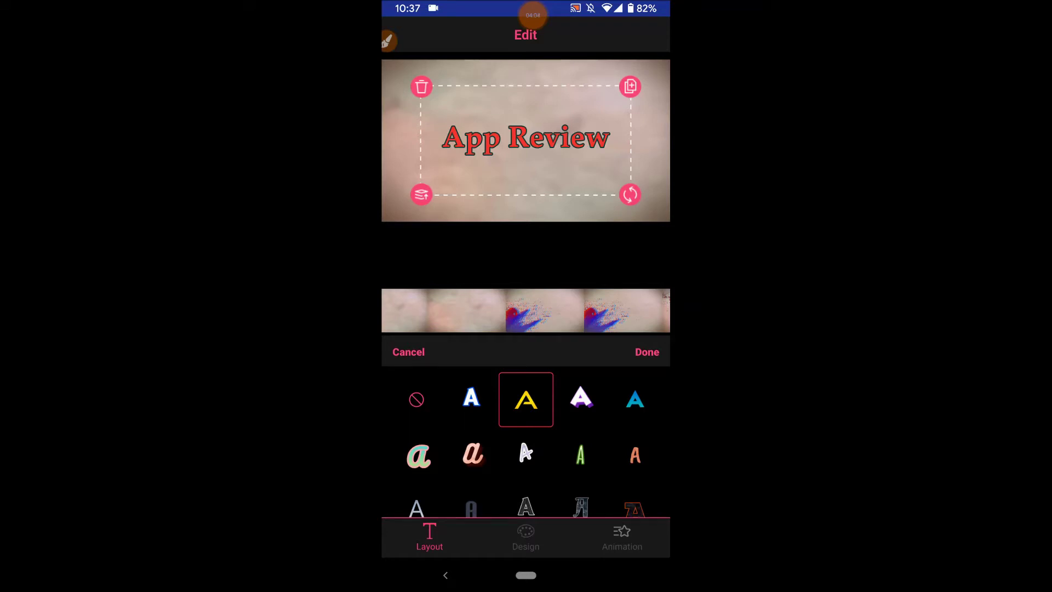
# Browse the title's font choices, then bring up its animation options.
pyautogui.click(526, 537)
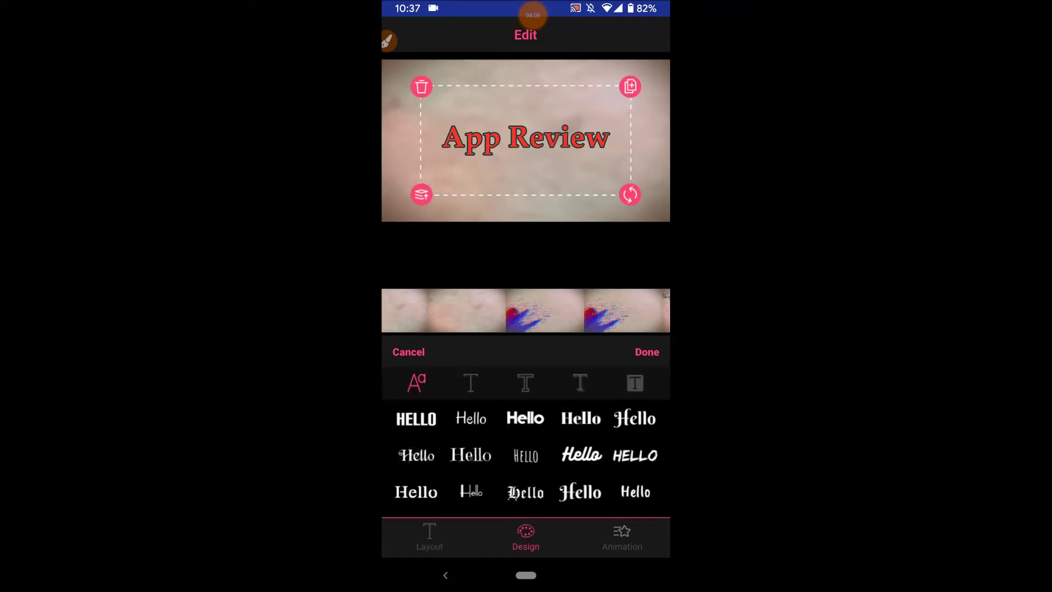
pyautogui.scroll(-2, 526, 454)
pyautogui.scroll(2, 526, 454)
pyautogui.scroll(-5, 526, 457)
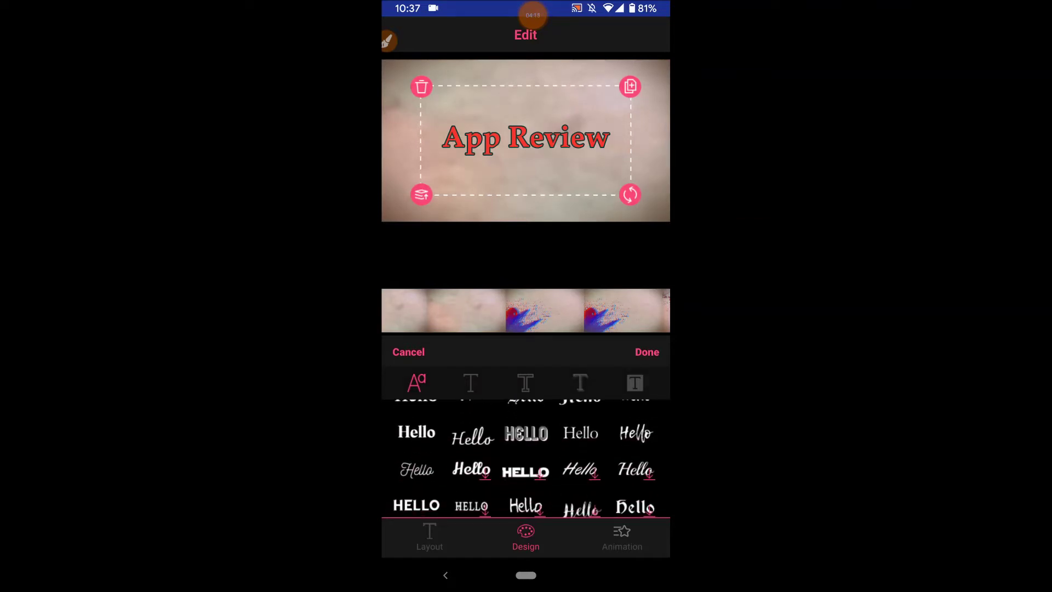
pyautogui.scroll(5, 526, 457)
pyautogui.click(622, 537)
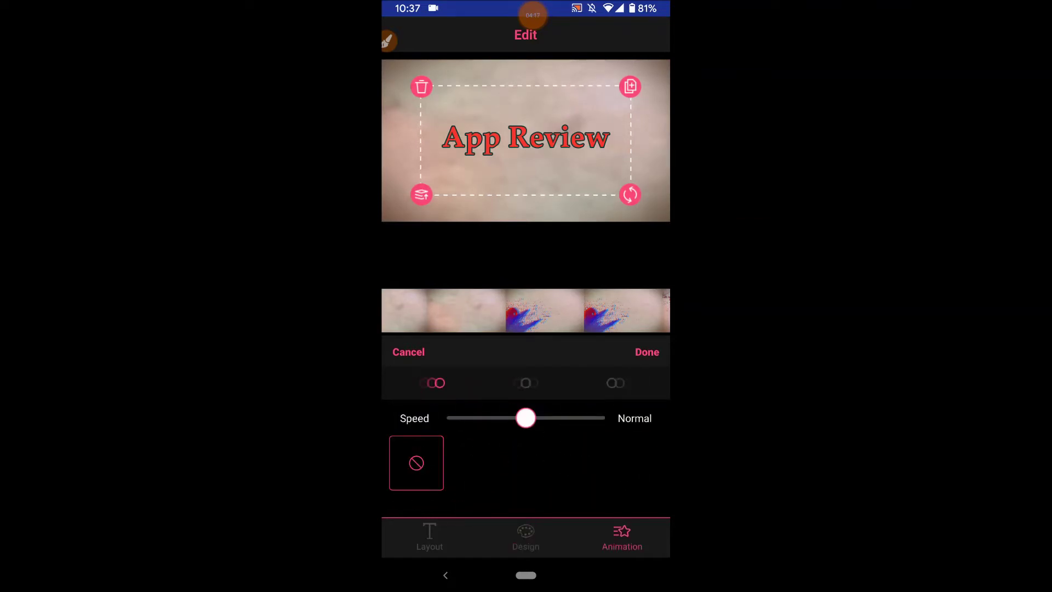
# Browse the animation preset groups and font choices for the App Review title.
pyautogui.scroll(-2, 526, 471)
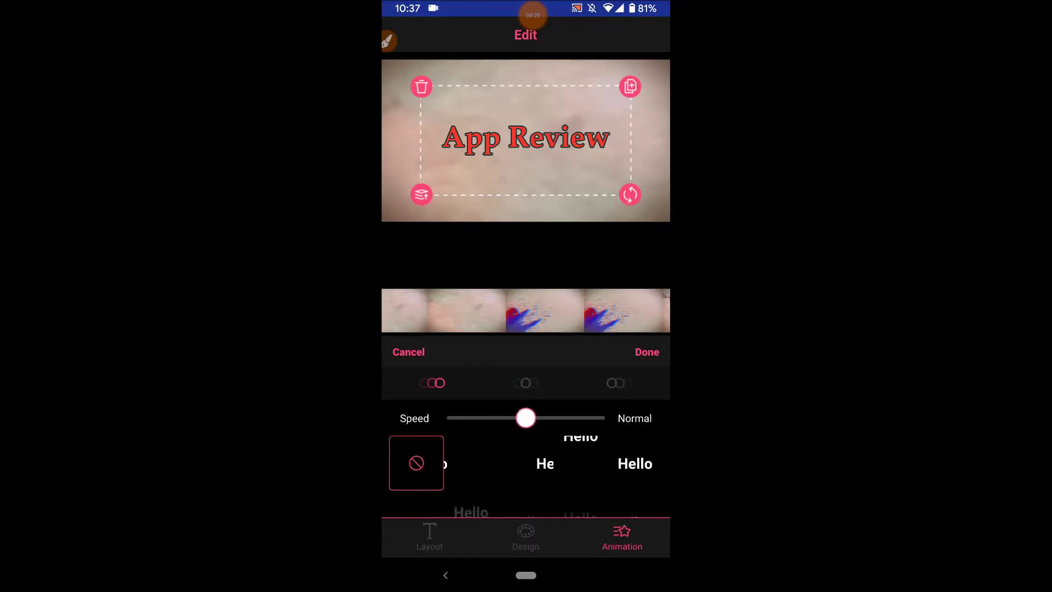
pyautogui.click(526, 383)
pyautogui.click(615, 383)
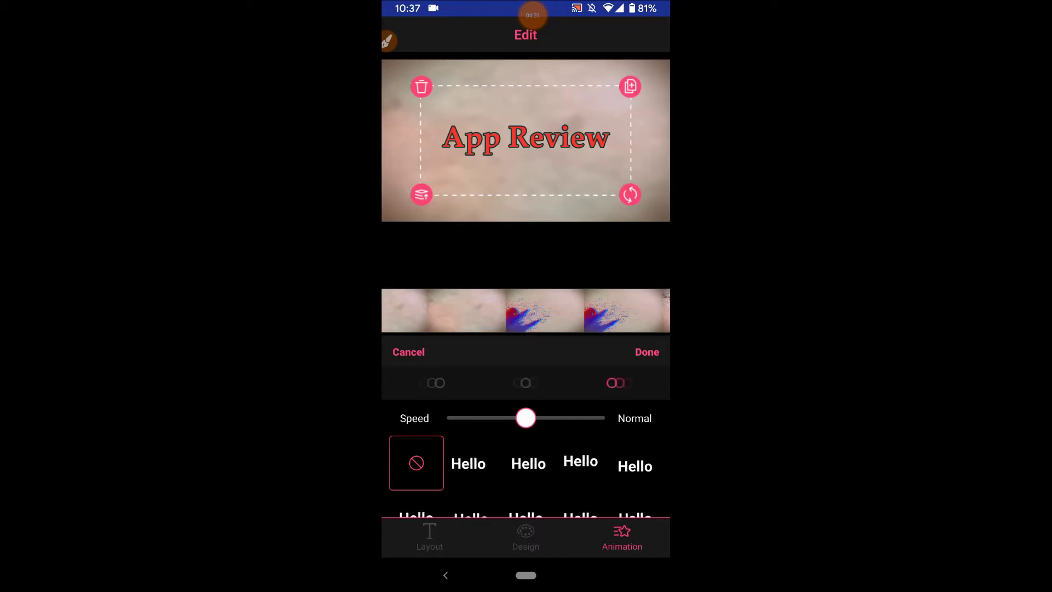
pyautogui.click(430, 536)
pyautogui.click(526, 536)
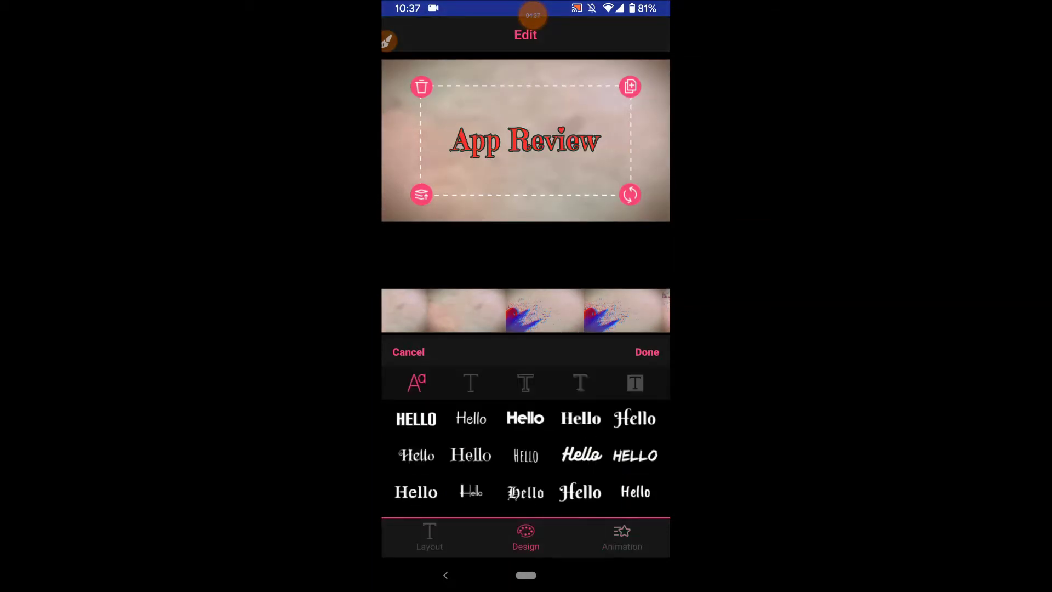
pyautogui.click(622, 536)
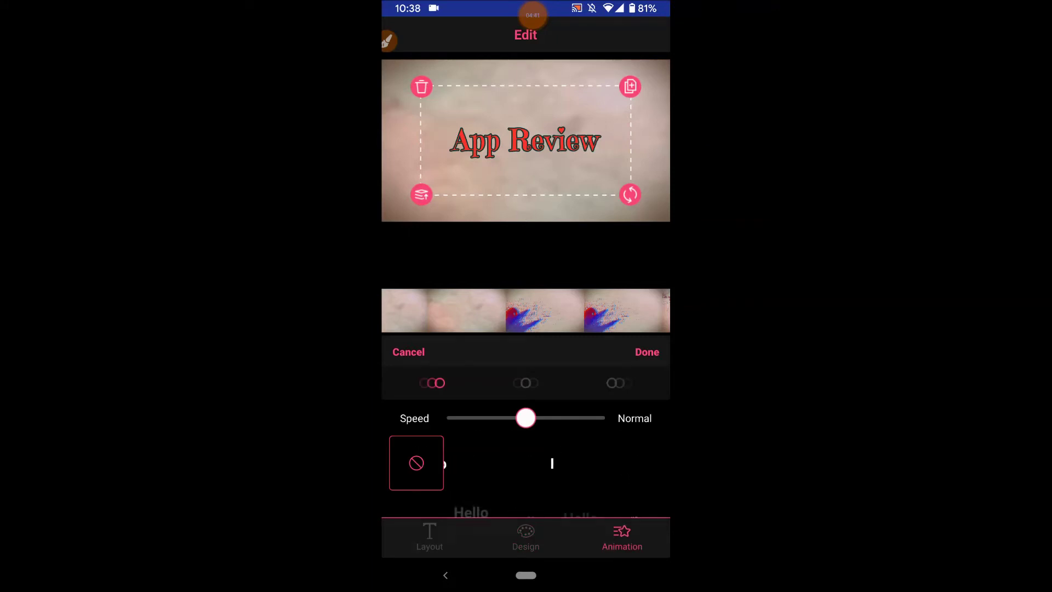
# Apply the slide-in animation, confirm it, and move the timeline to the next text clip.
pyautogui.click(526, 463)
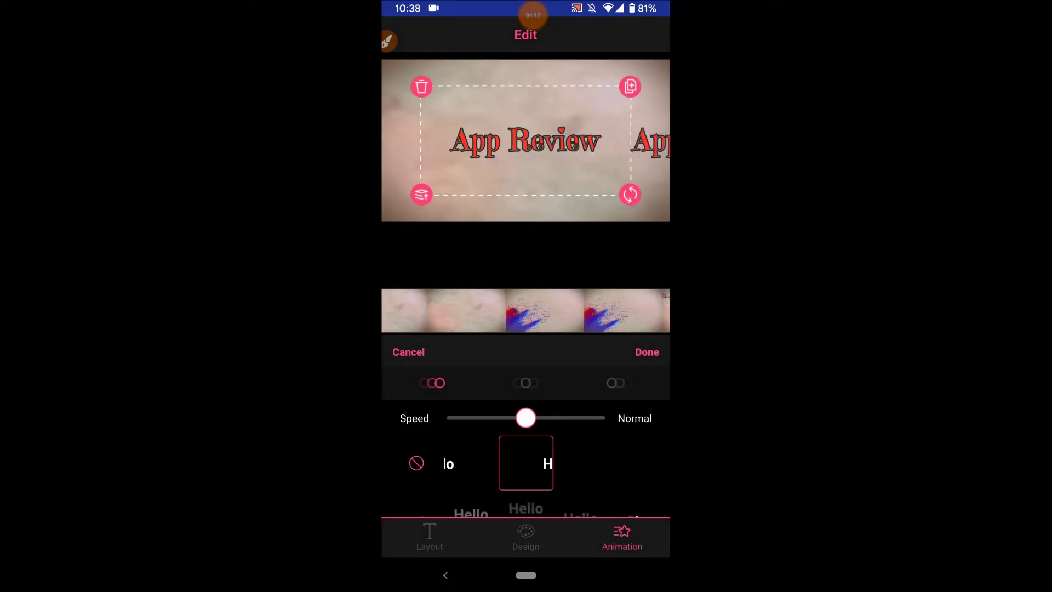
pyautogui.click(647, 352)
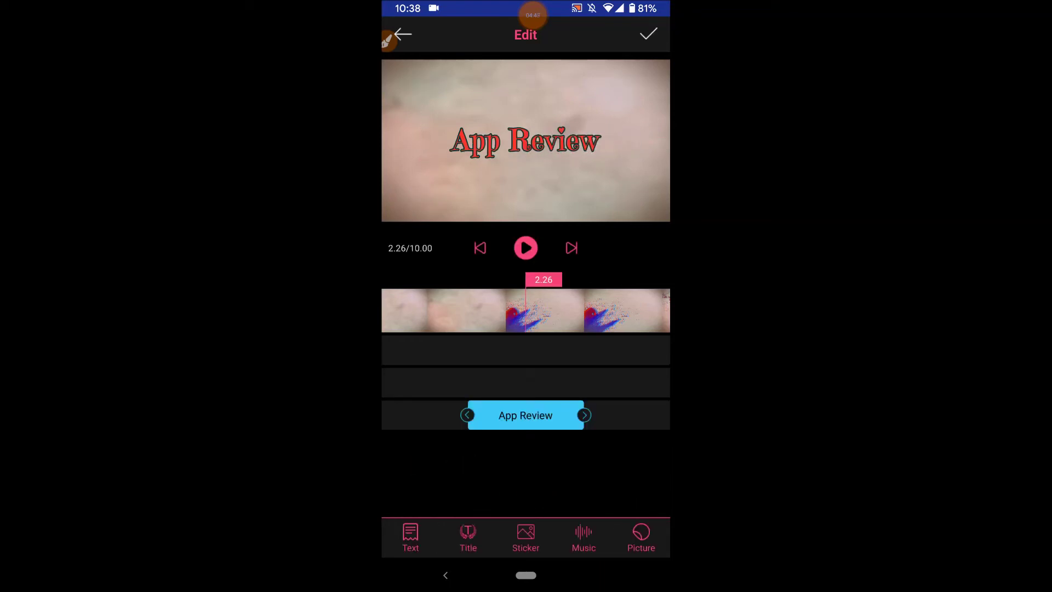
pyautogui.moveTo(603, 310); pyautogui.dragTo(466, 310)
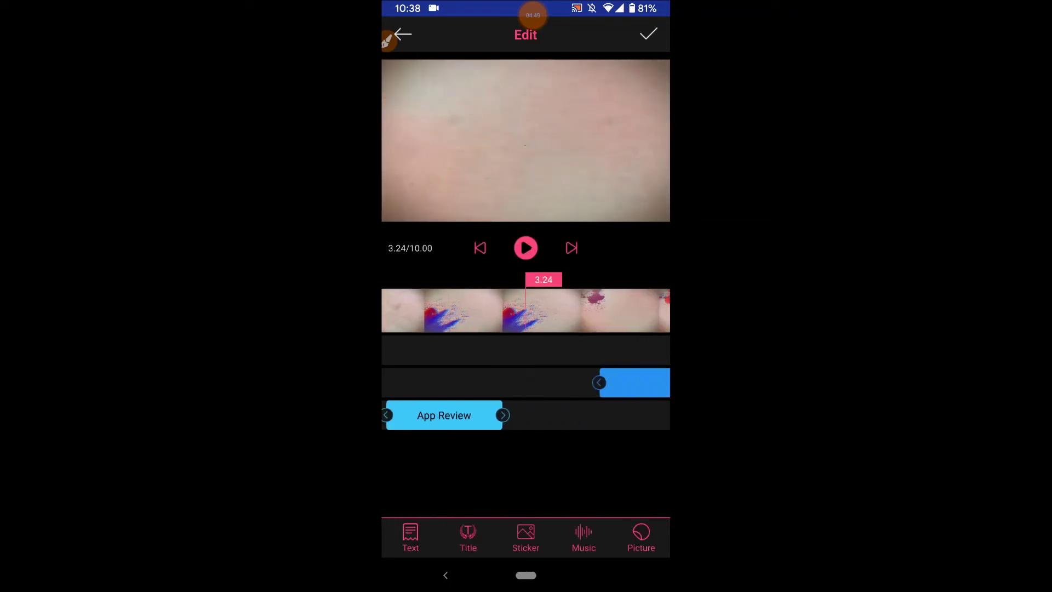
# Replace the placeholder 'Subtitle here' text with 'Intro Maker Video'.
pyautogui.click(553, 384)
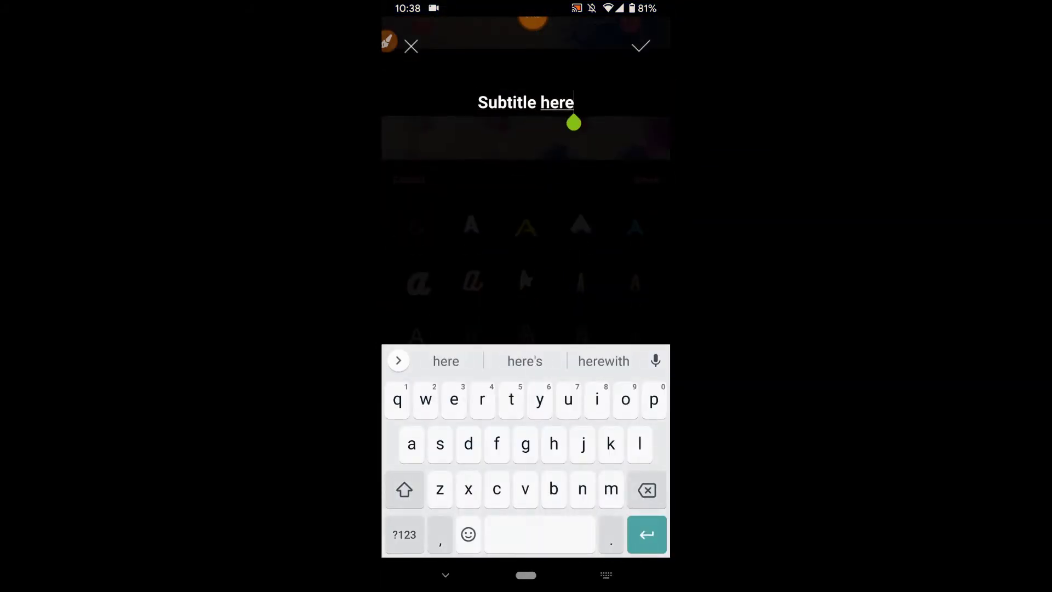
pyautogui.press('BackSpace')
pyautogui.press('BackSpace')
pyautogui.press('BackSpace')
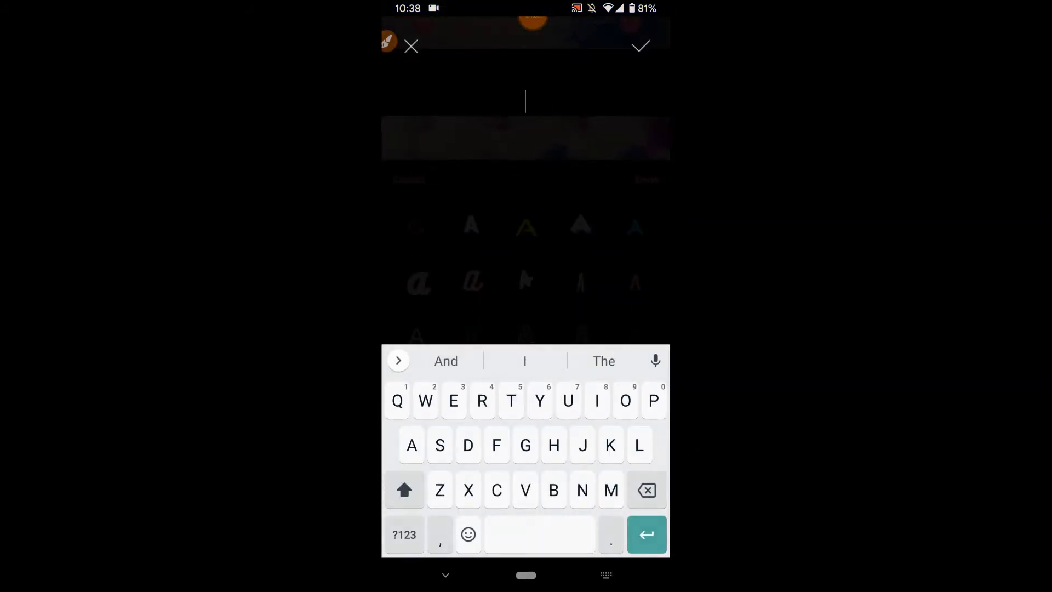
pyautogui.write('Intro Make')
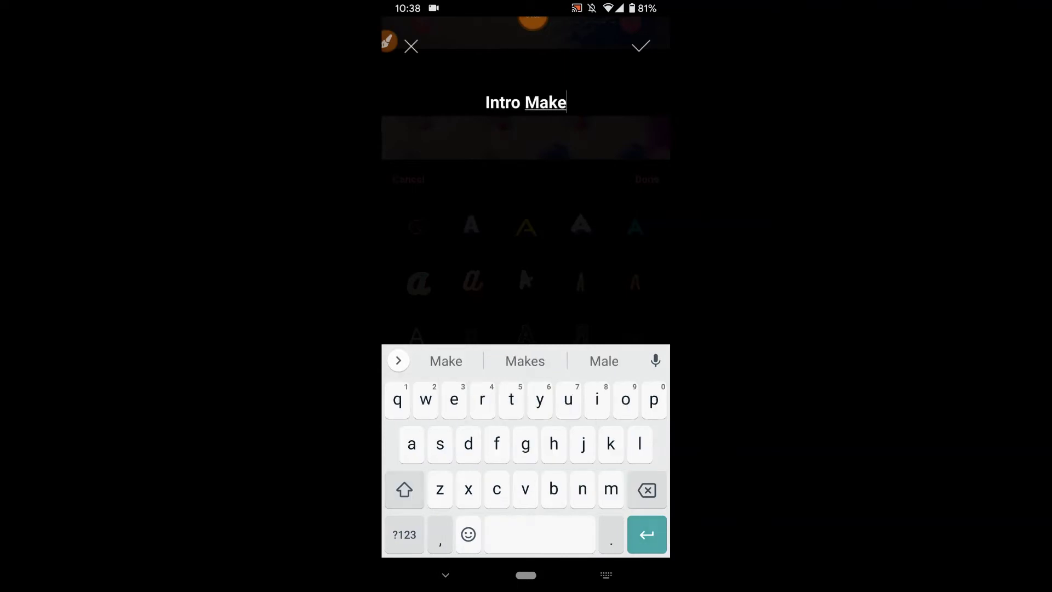
pyautogui.write('r Vi')
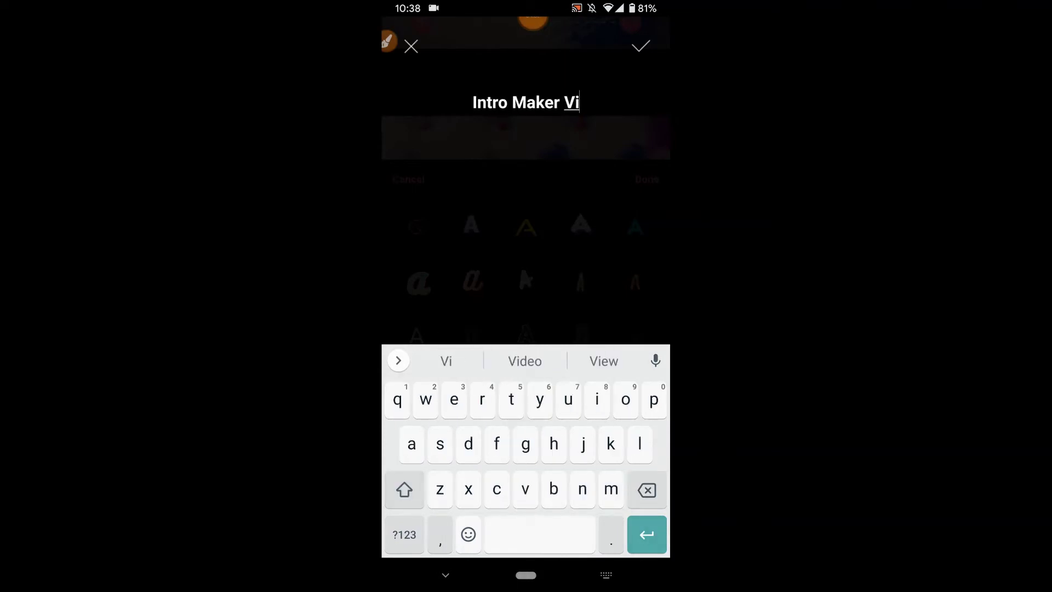
pyautogui.write('deo')
pyautogui.press('Return')
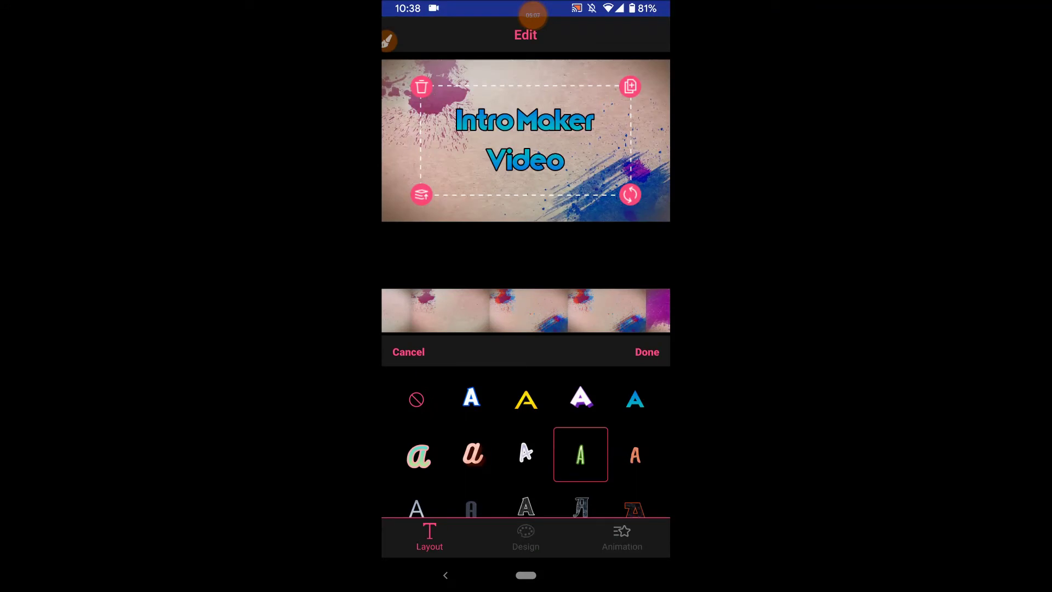
# Apply a Hello animation preset to the Intro Maker Video text and confirm it.
pyautogui.click(526, 537)
pyautogui.click(622, 537)
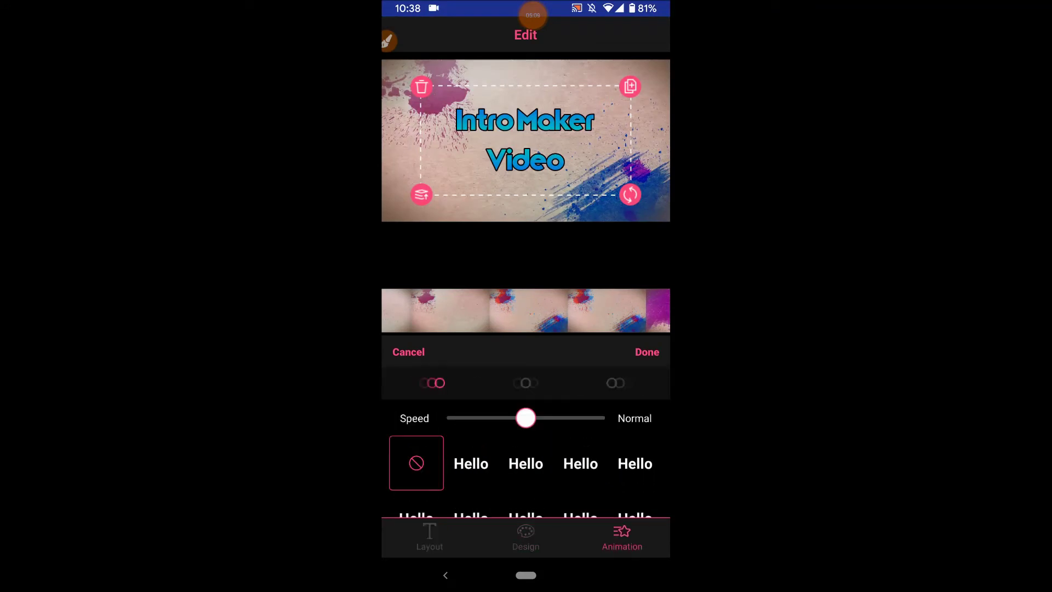
pyautogui.click(526, 504)
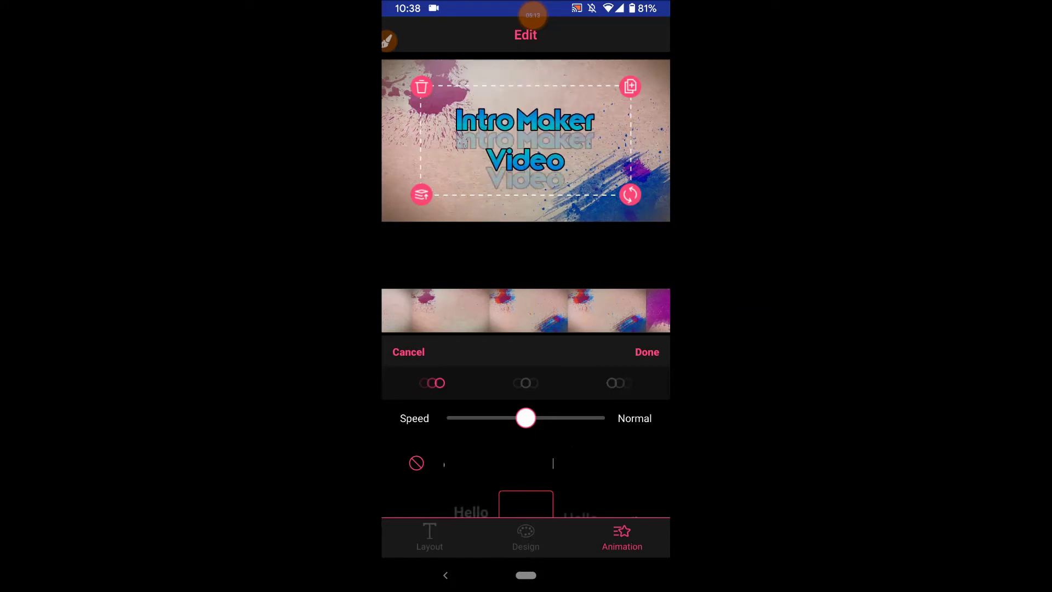
pyautogui.click(646, 352)
# Add a new title layer reading 'Inteo Maker Review'.
pyautogui.click(467, 534)
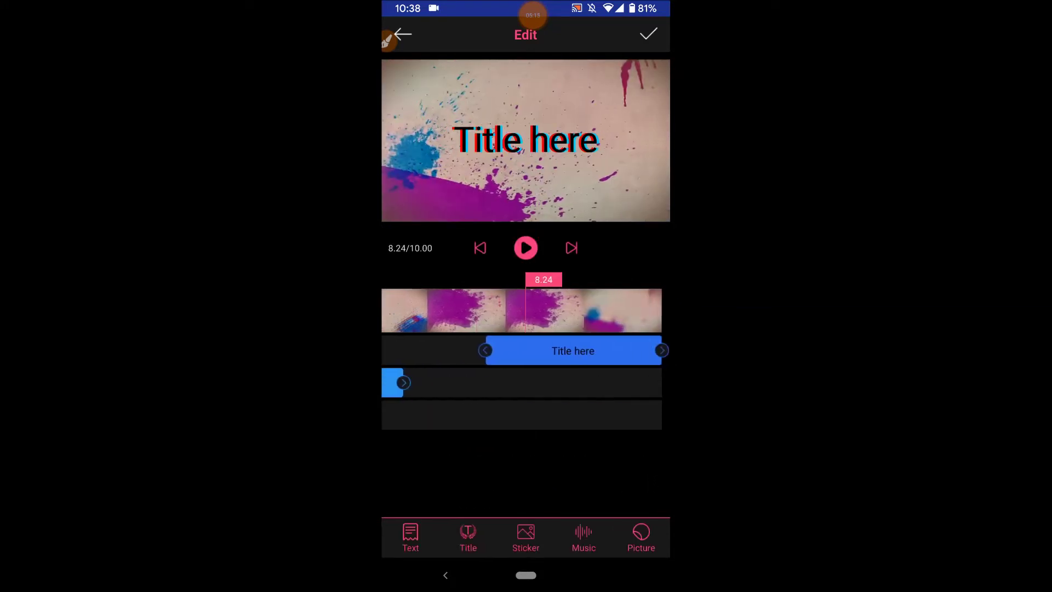
pyautogui.write('Inteo ')
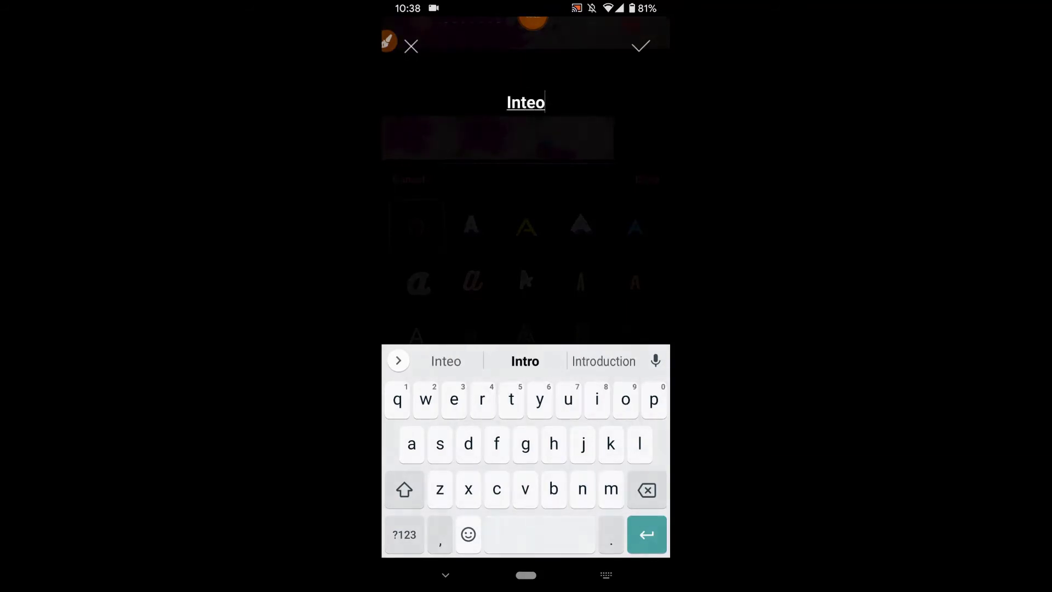
pyautogui.press('BackSpace')
pyautogui.press('BackSpace')
pyautogui.press('BackSpace')
pyautogui.write('ro Maker Review')
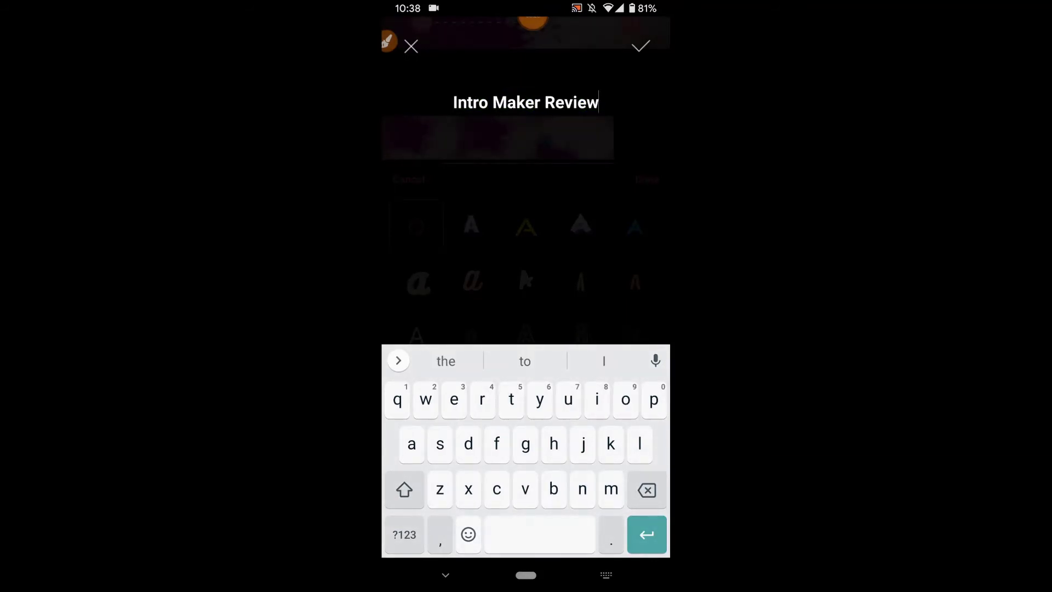
pyautogui.press('Return')
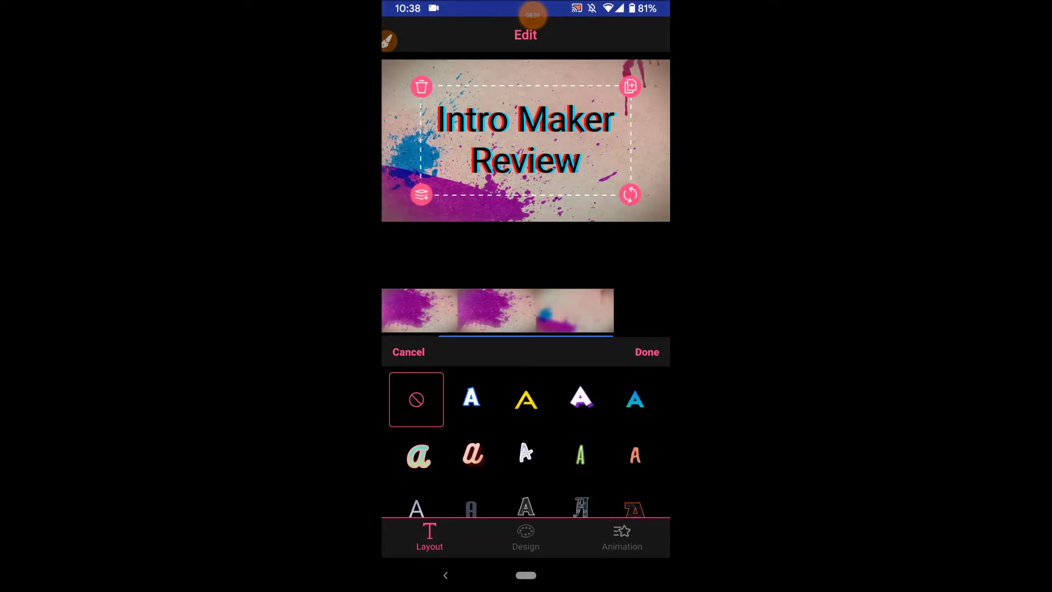
# Give the title the orange lettering style and replay the intro from the beginning.
pyautogui.click(580, 455)
pyautogui.click(635, 454)
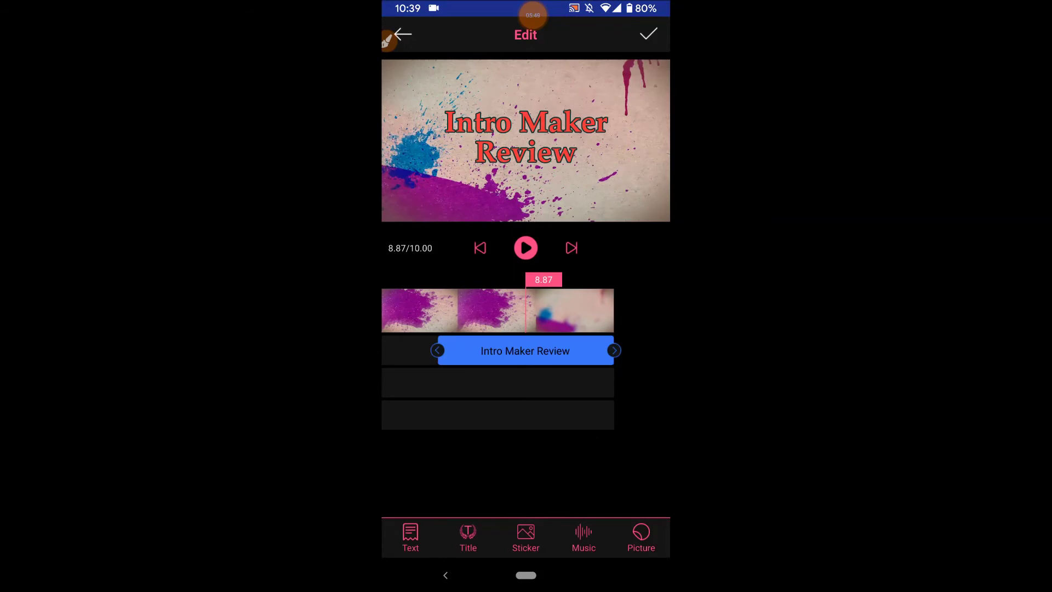
pyautogui.moveTo(439, 310); pyautogui.dragTo(602, 311)
pyautogui.click(525, 247)
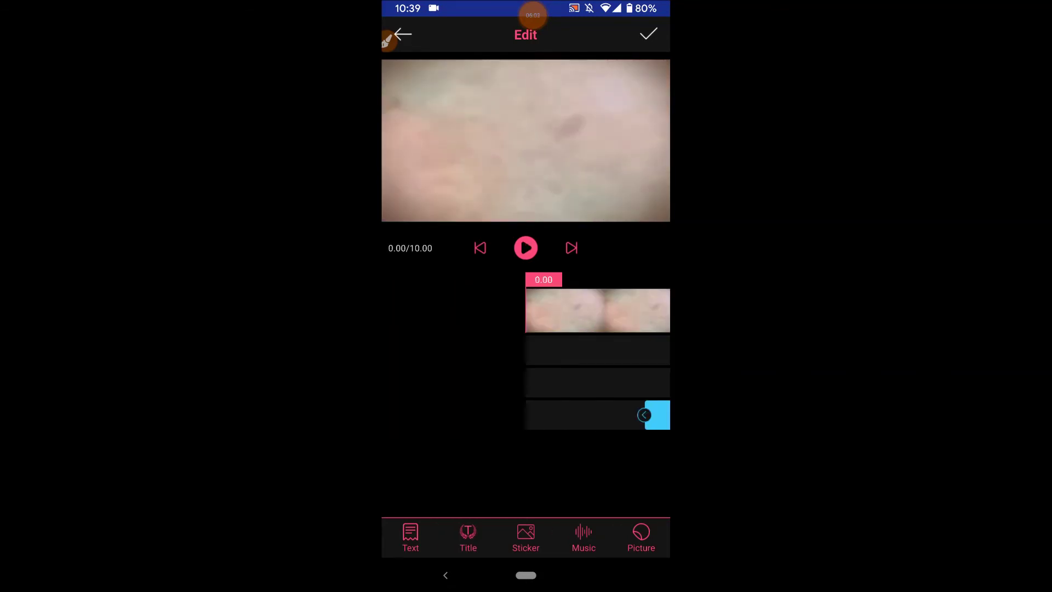
# Open the music library and browse the Intro music collection.
pyautogui.click(583, 534)
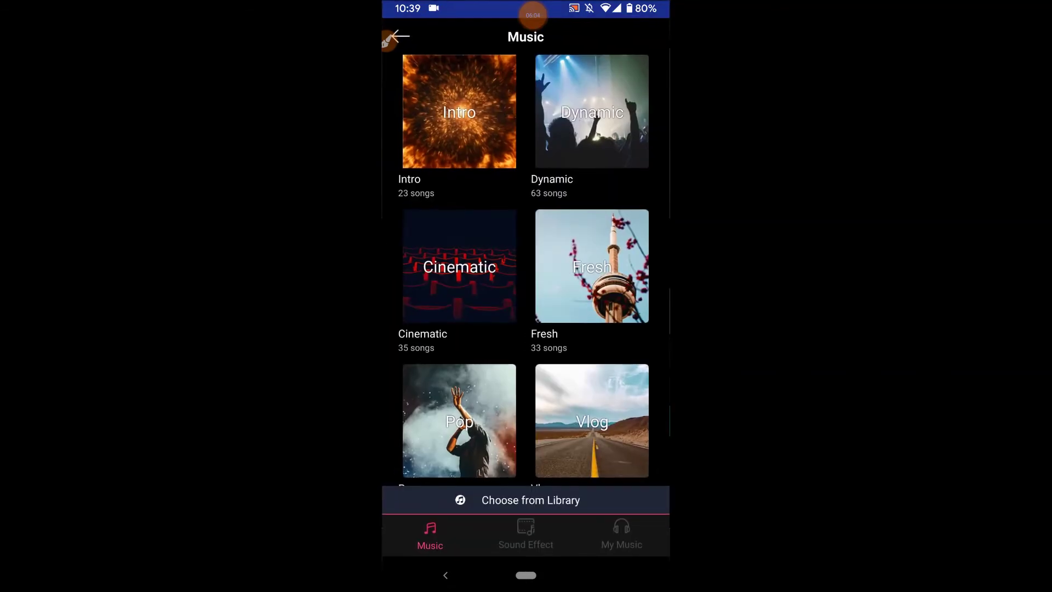
pyautogui.scroll(-3, 526, 268)
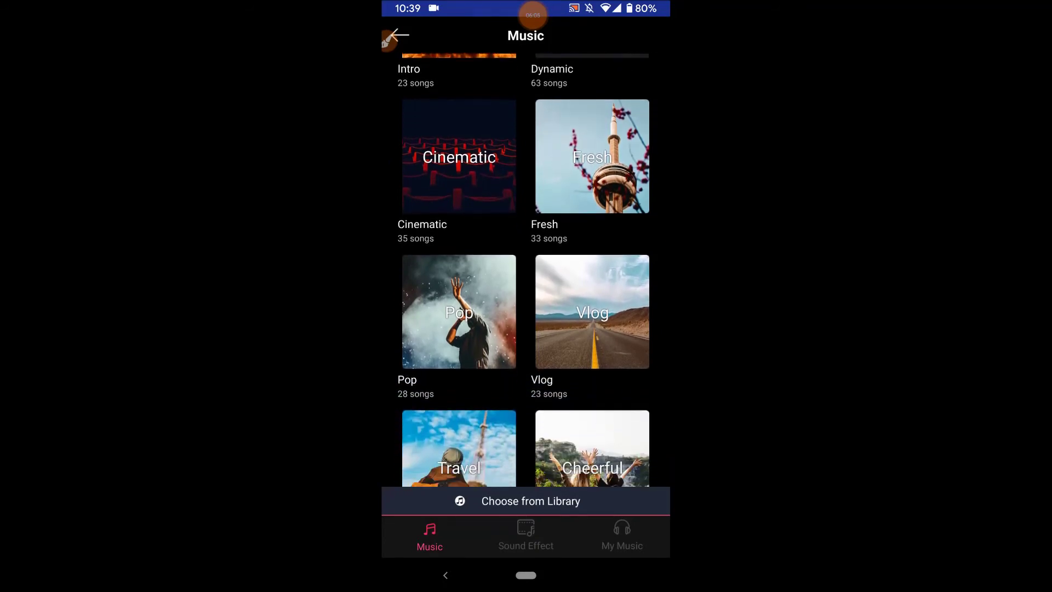
pyautogui.scroll(3, 526, 268)
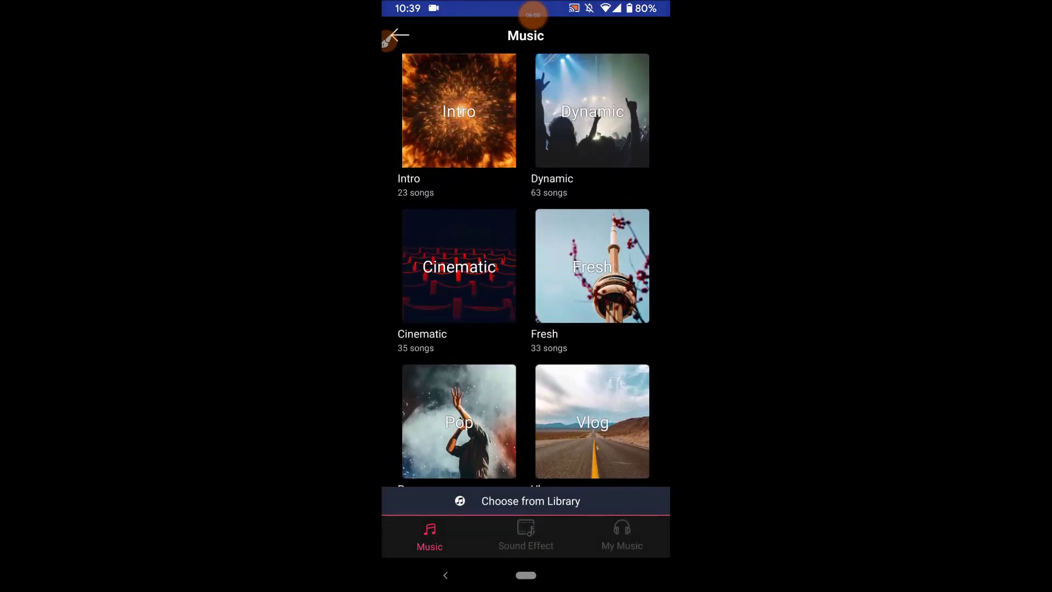
pyautogui.click(459, 111)
pyautogui.scroll(-1, 526, 307)
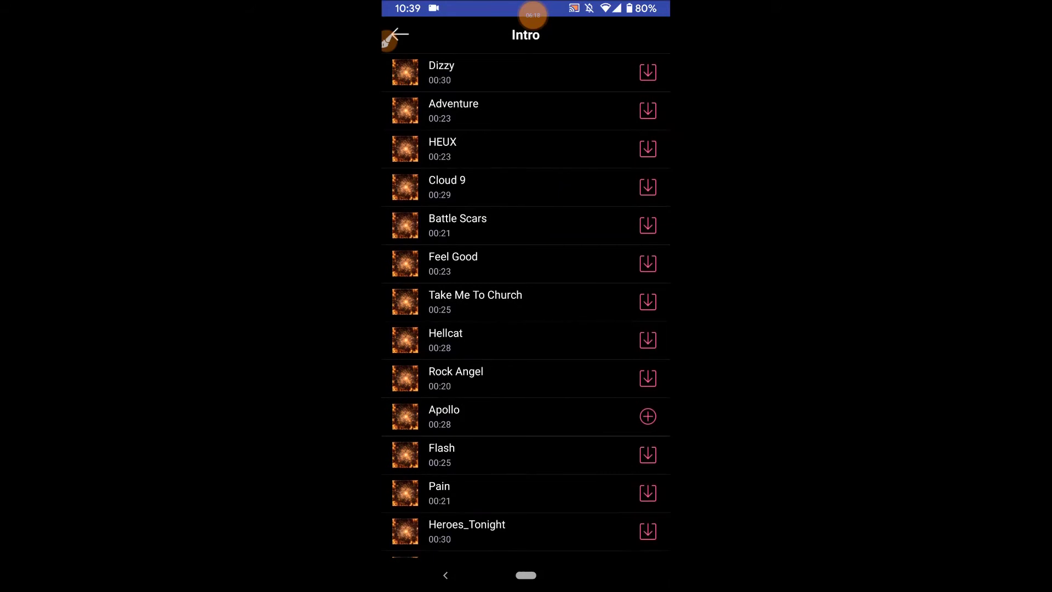
pyautogui.scroll(1, 526, 307)
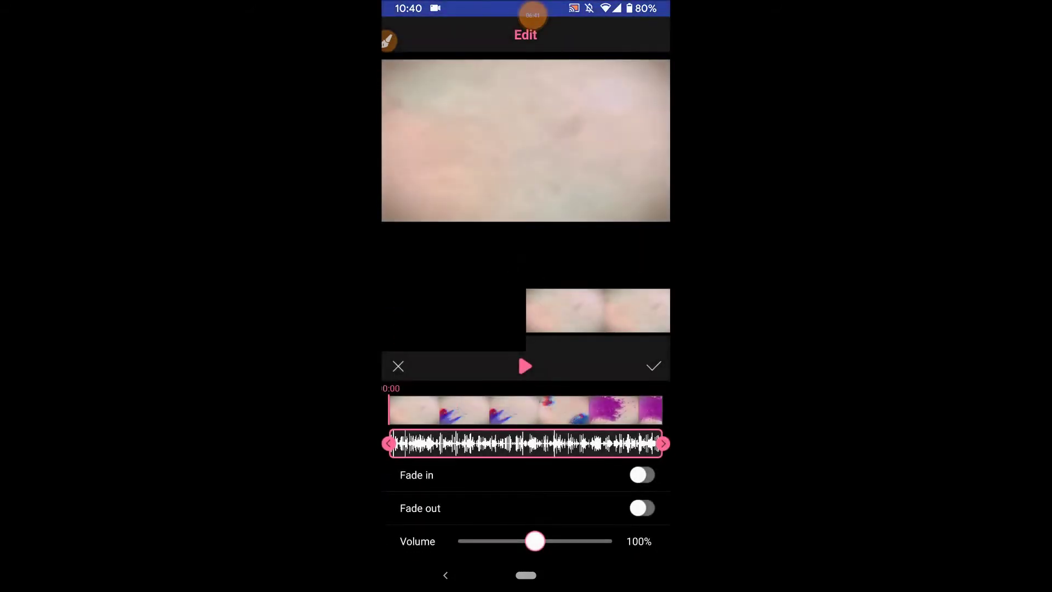
# Preview Apollo with the device volume raised, keep it at 100%, and confirm it as soundtrack.
pyautogui.press('XF86AudioLowerVolume')
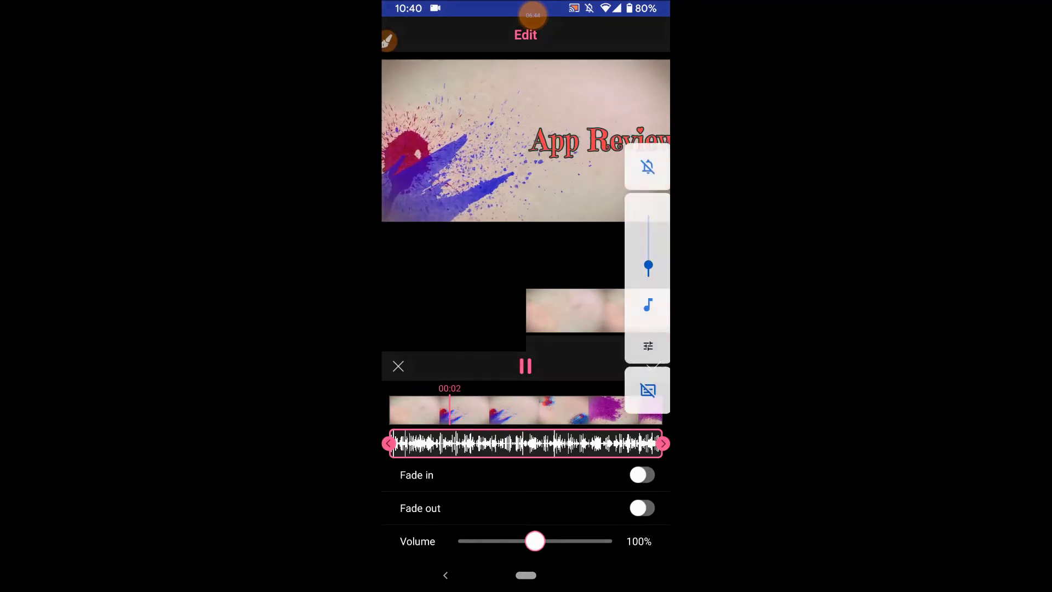
pyautogui.press('XF86AudioRaiseVolume')
pyautogui.press('XF86AudioRaiseVolume')
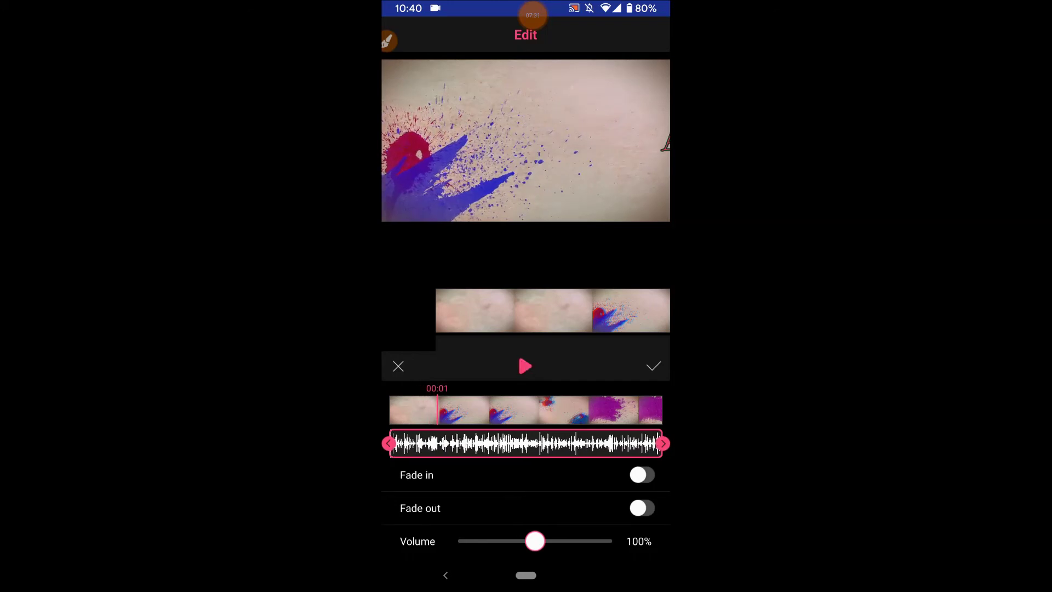
pyautogui.moveTo(536, 540)
pyautogui.mouseDown()
pyautogui.moveTo(513, 541)
pyautogui.moveTo(566, 540)
pyautogui.moveTo(532, 541)
pyautogui.mouseUp()
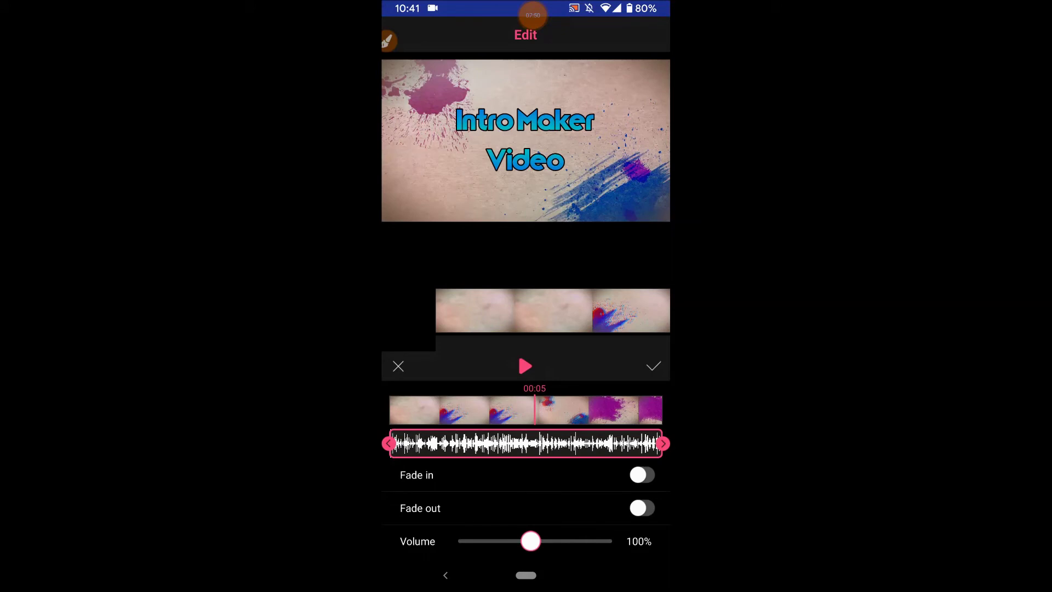
pyautogui.click(654, 366)
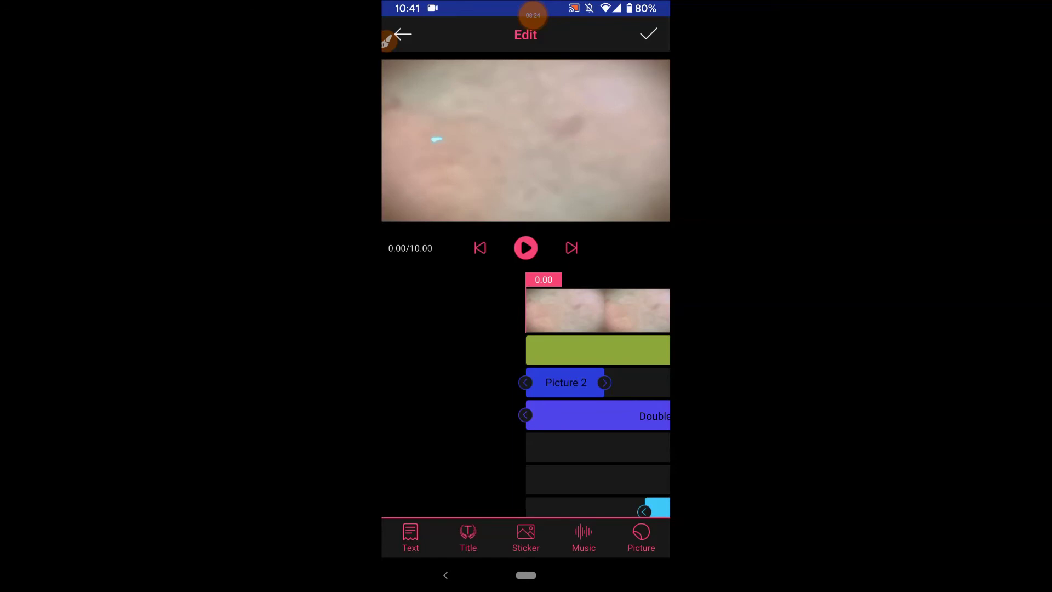
# Preview the intro and place the red LIVE! sticker at the title frame's right edge.
pyautogui.click(525, 247)
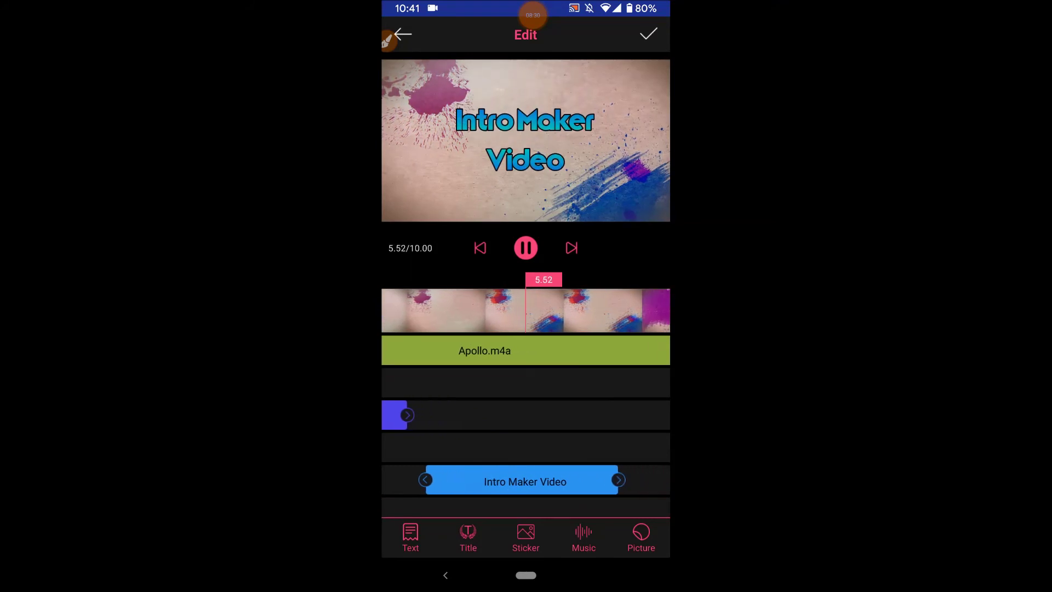
pyautogui.click(526, 534)
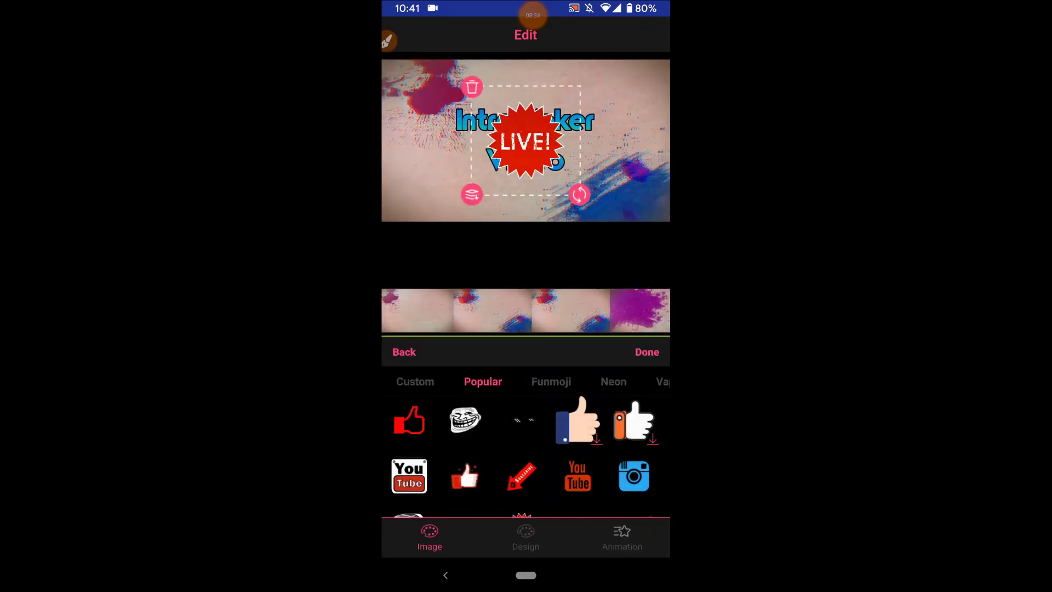
pyautogui.moveTo(525, 141)
pyautogui.mouseDown()
pyautogui.moveTo(605, 110)
pyautogui.moveTo(638, 117)
pyautogui.mouseUp()
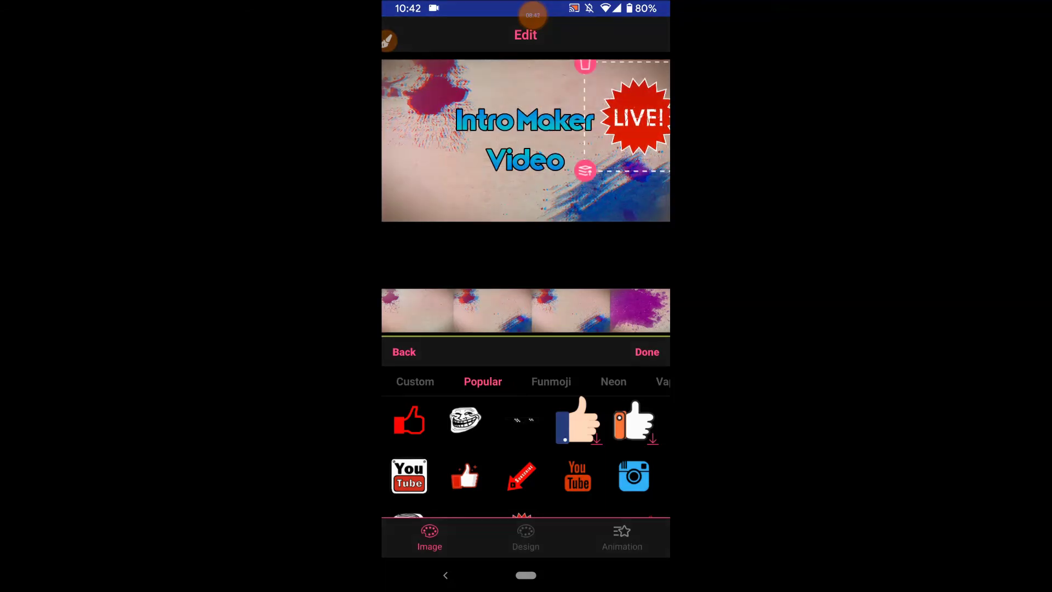
pyautogui.click(646, 351)
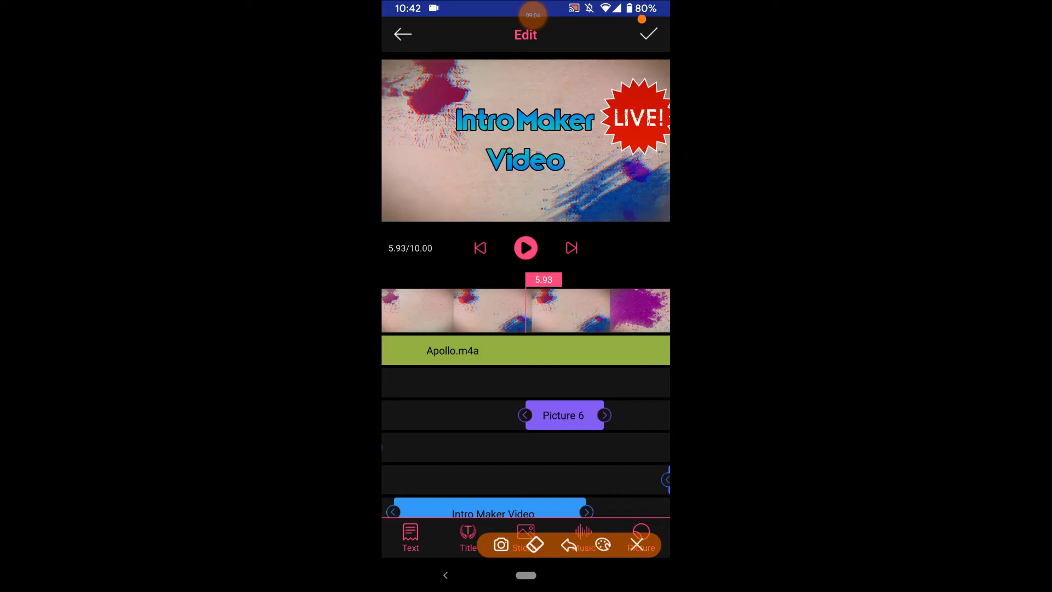
# Bring up the project's save choices from the top-right checkmark.
pyautogui.moveTo(642, 19)
pyautogui.mouseDown()
pyautogui.moveTo(666, 71)
pyautogui.moveTo(660, 17)
pyautogui.mouseUp()
pyautogui.click(636, 544)
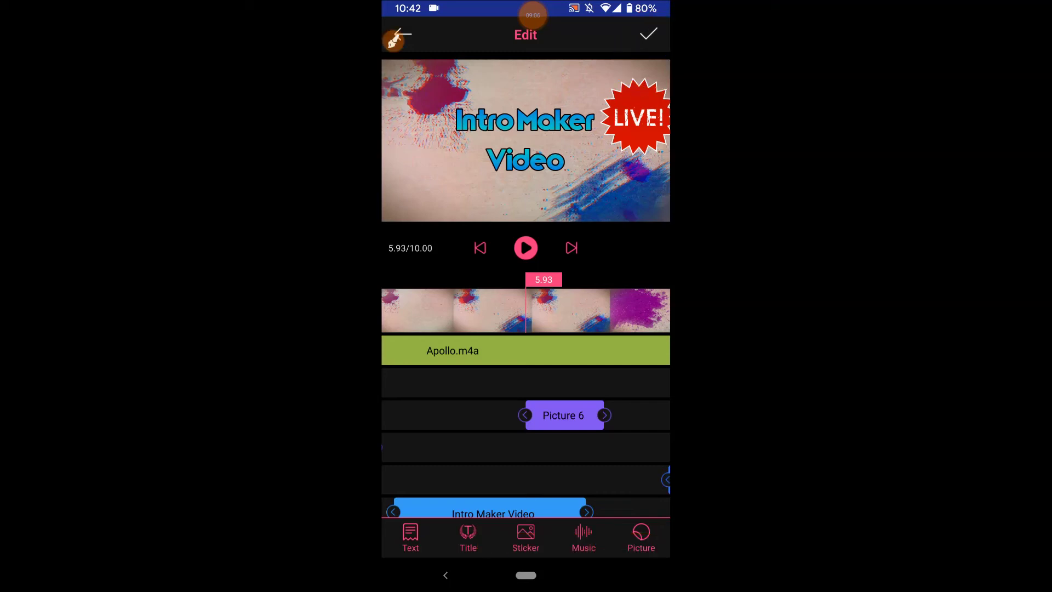
pyautogui.click(648, 34)
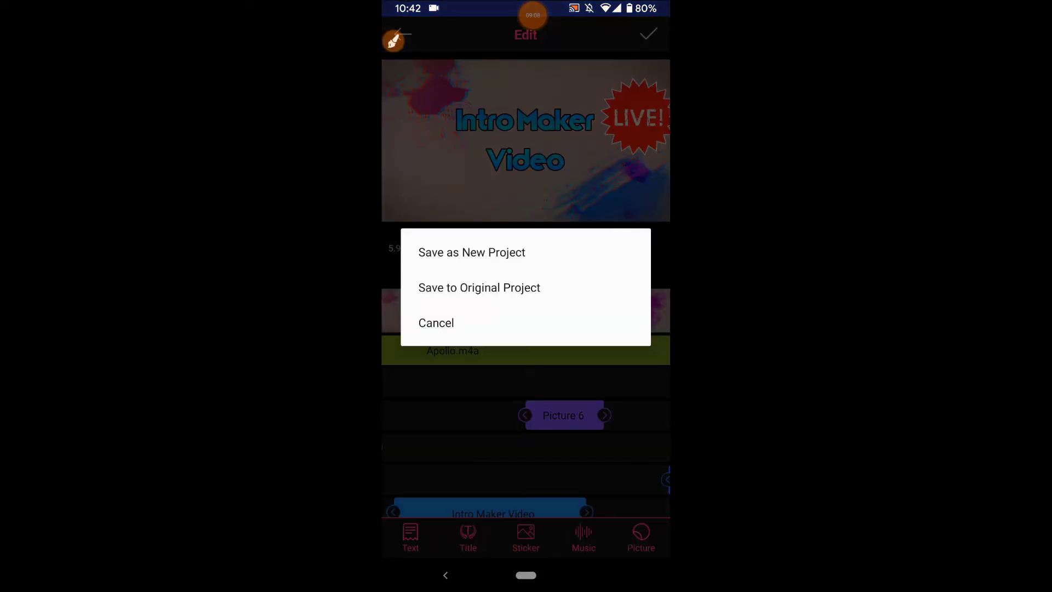
# Export the intro as an MP4 into the IntroMaker folder, then open a bokeh Title template.
pyautogui.click(479, 288)
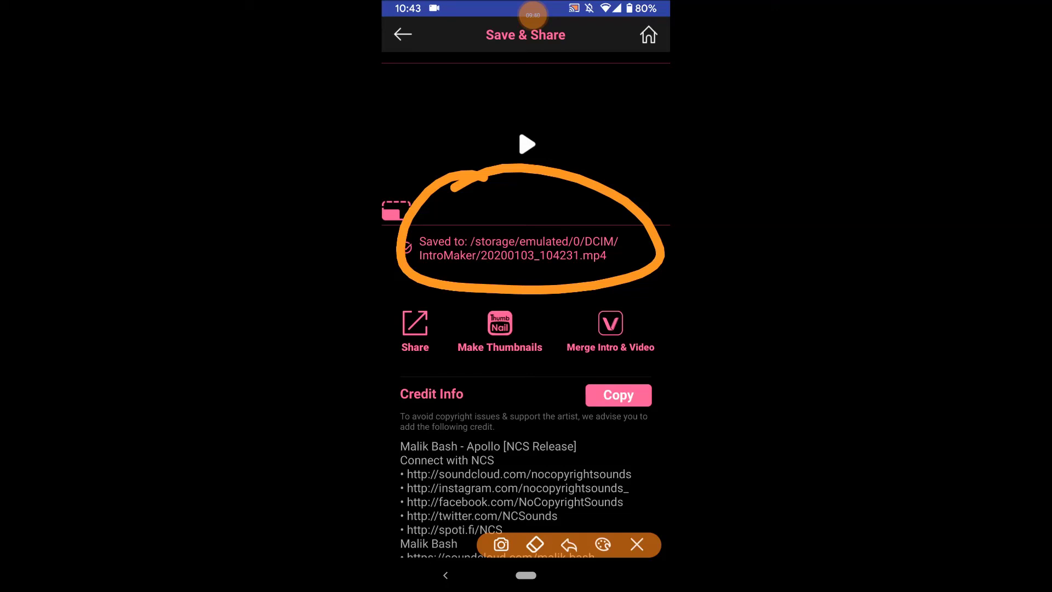
pyautogui.moveTo(401, 390); pyautogui.dragTo(405, 335)
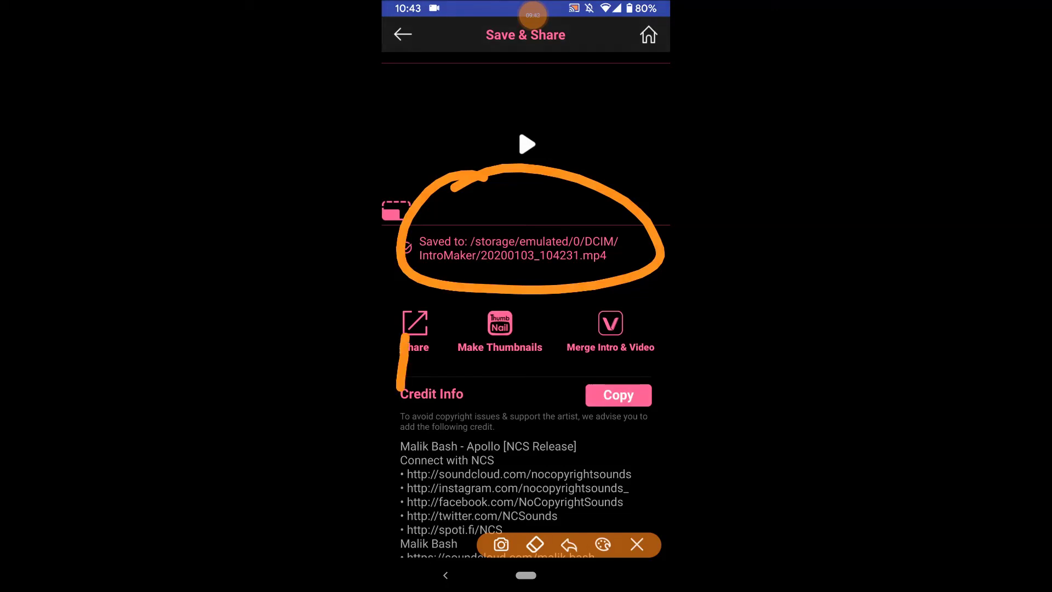
pyautogui.click(636, 544)
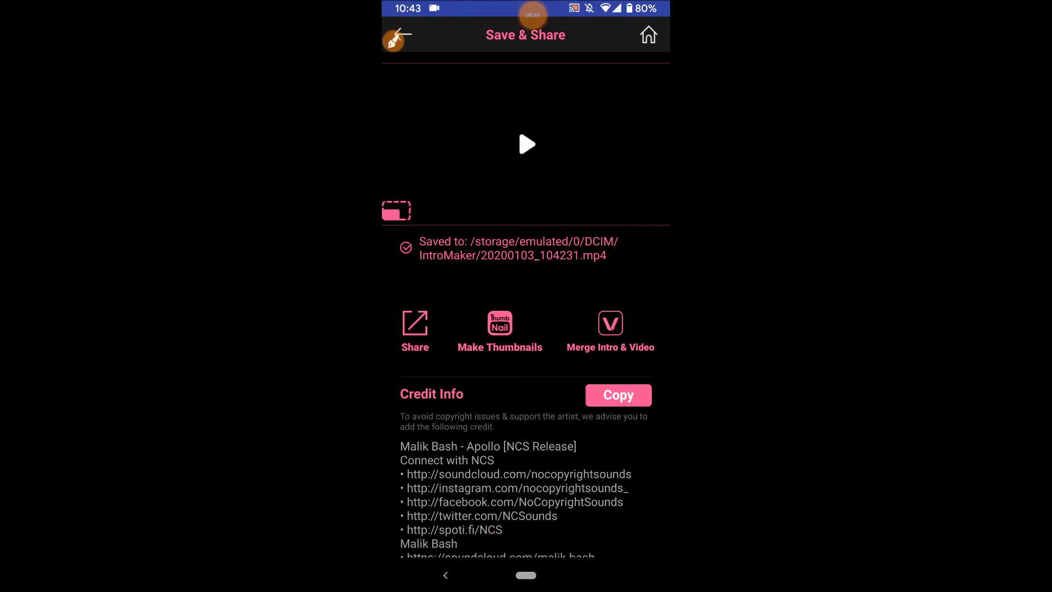
pyautogui.click(393, 40)
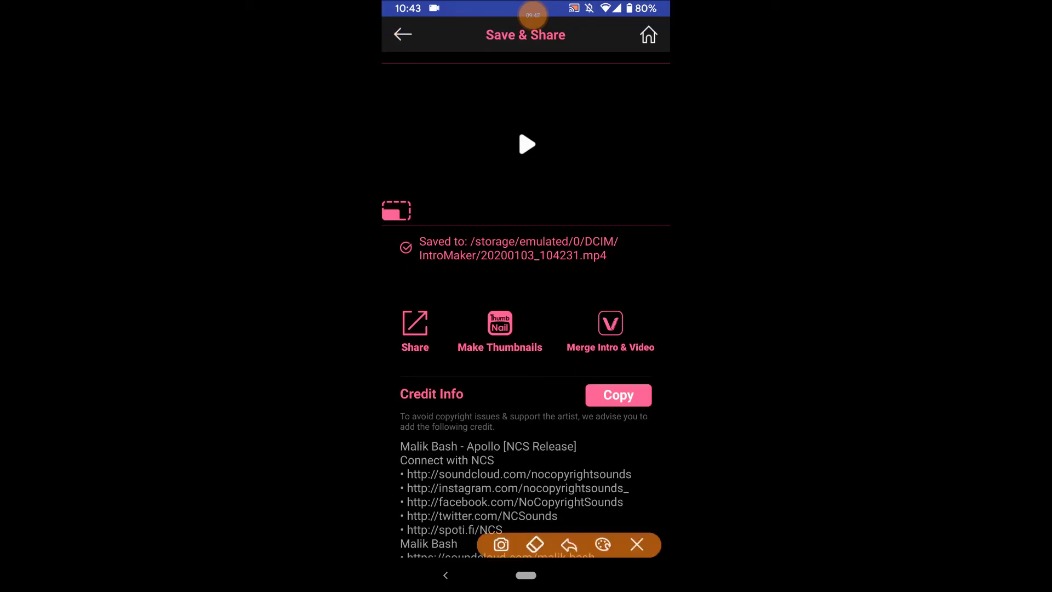
pyautogui.moveTo(616, 436)
pyautogui.mouseDown()
pyautogui.moveTo(403, 446)
pyautogui.moveTo(641, 471)
pyautogui.moveTo(548, 422)
pyautogui.mouseUp()
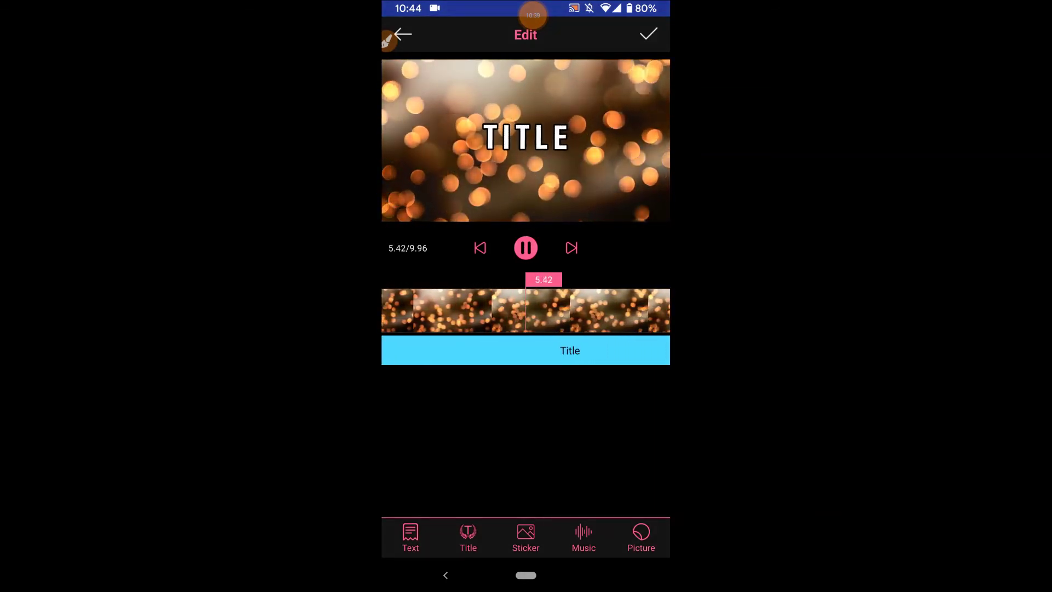
# Leave the bokeh template with Save Draft kept, then browse the template library categories.
pyautogui.click(445, 574)
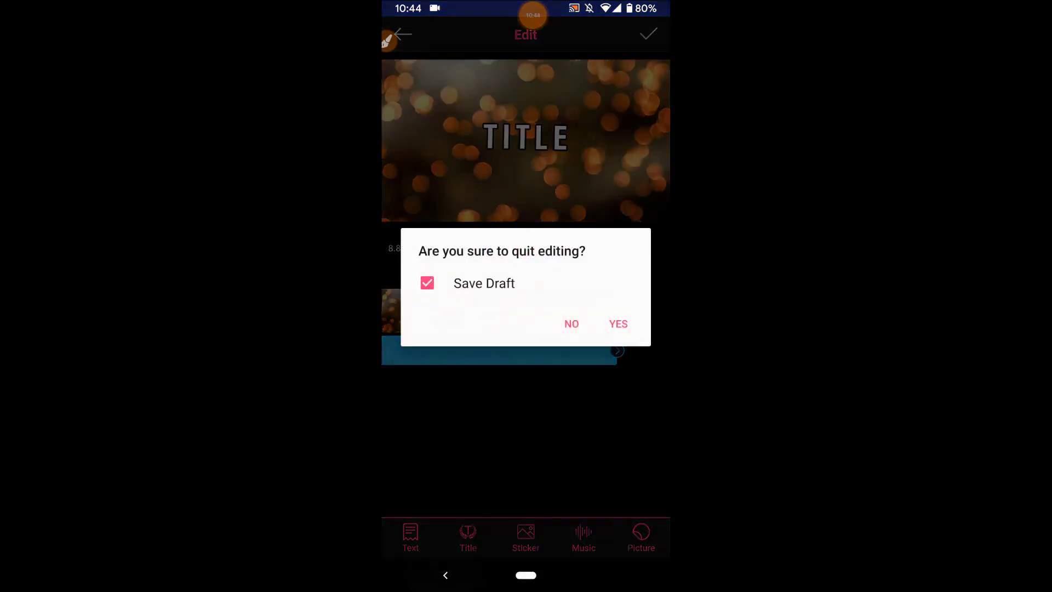
pyautogui.click(619, 324)
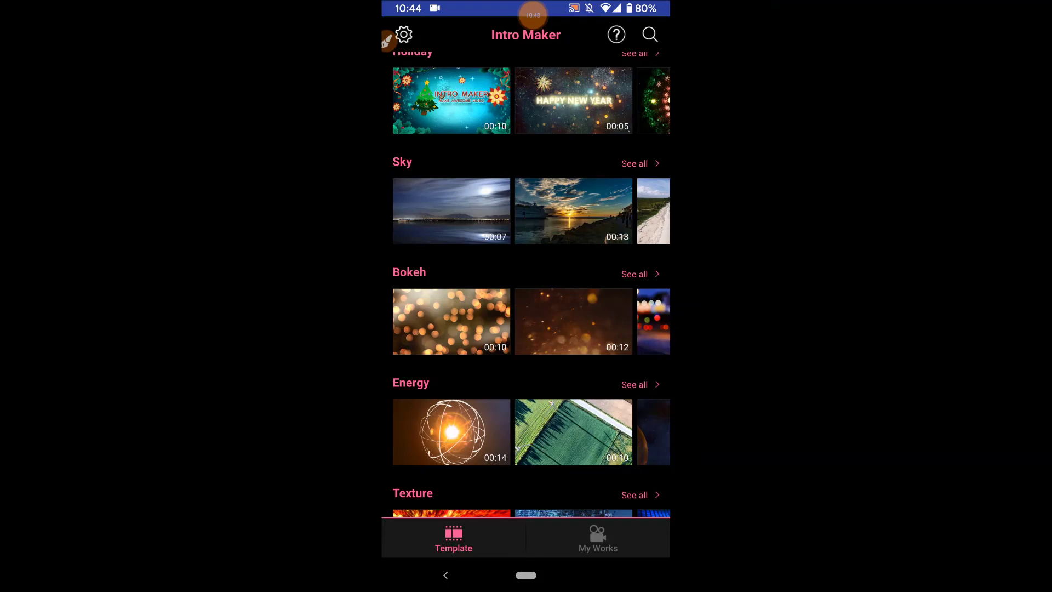
pyautogui.scroll(-2, 526, 285)
pyautogui.scroll(3, 526, 285)
pyautogui.scroll(3, 526, 285)
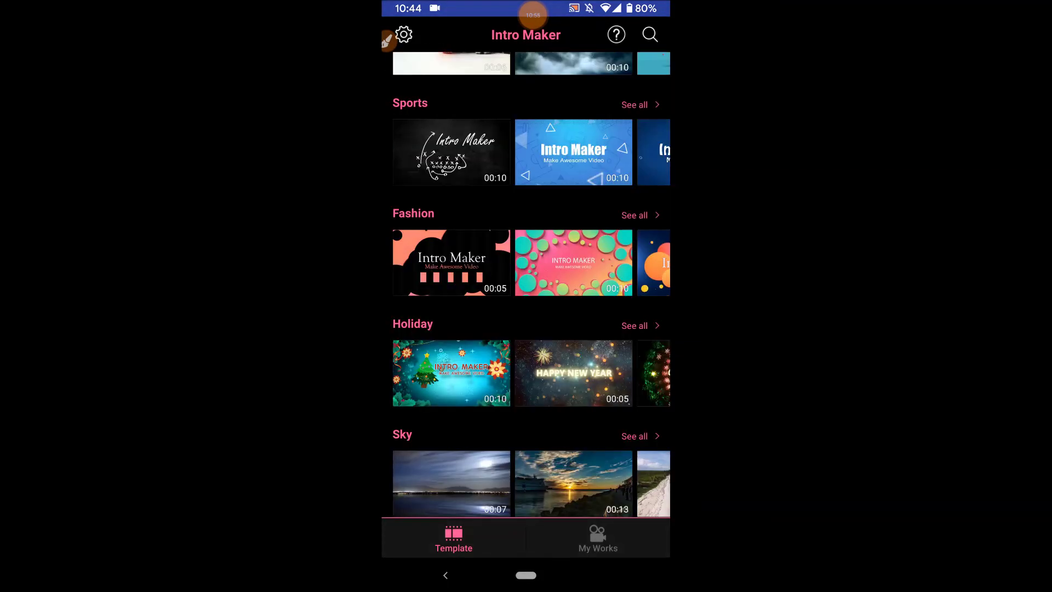
pyautogui.scroll(-1, 526, 284)
pyautogui.scroll(3, 526, 285)
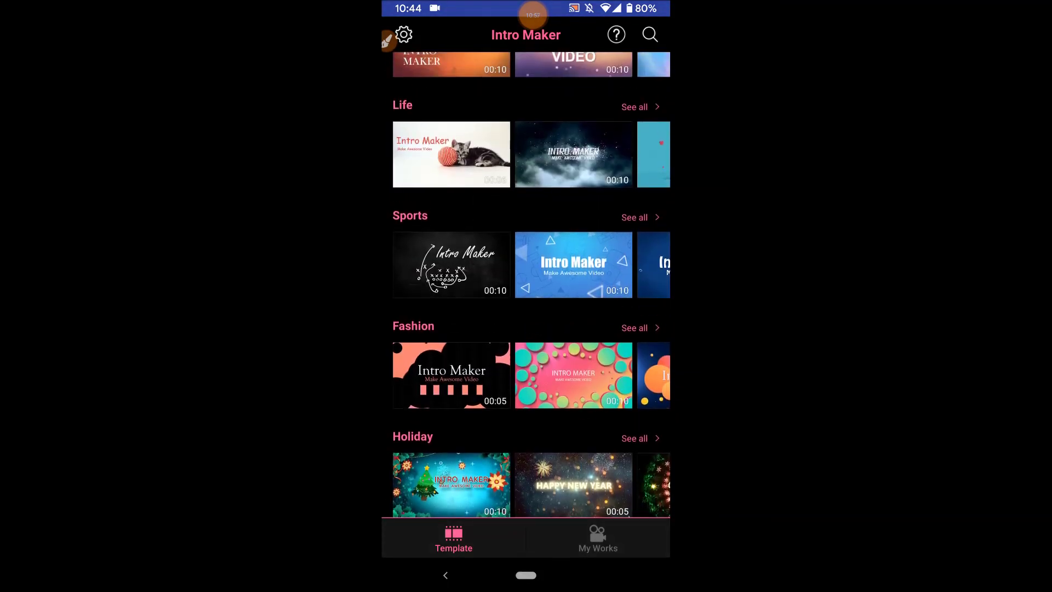